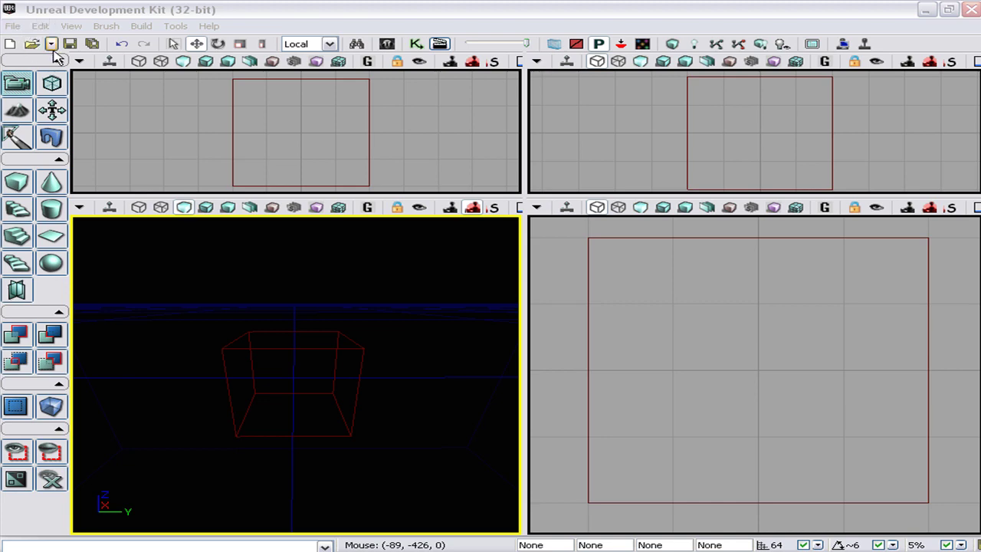
Minimize the Unreal Development Kit window to reveal the Windows desktop.
left_click(927, 12)
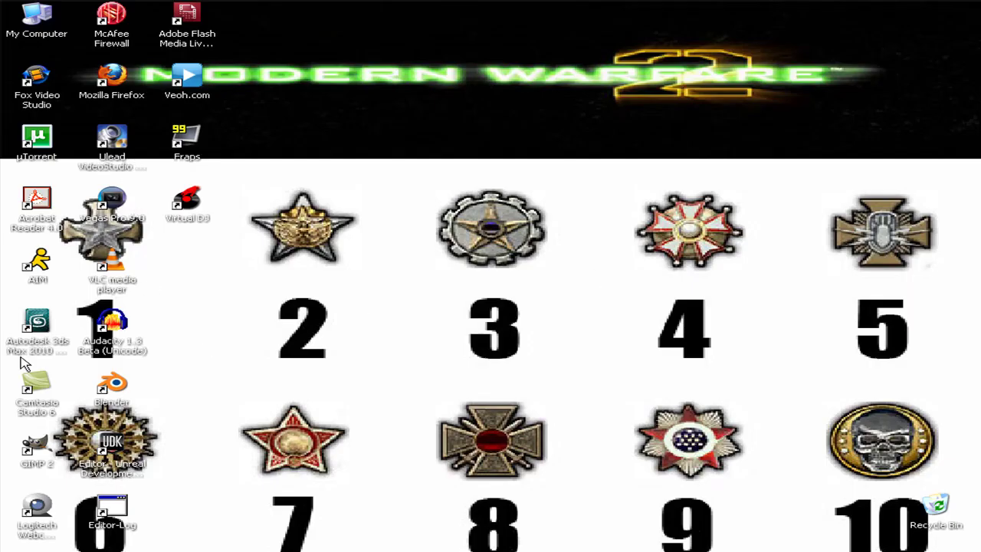
Launch GIMP and create a new 256 × 256 pixel white image.
double_click(35, 449)
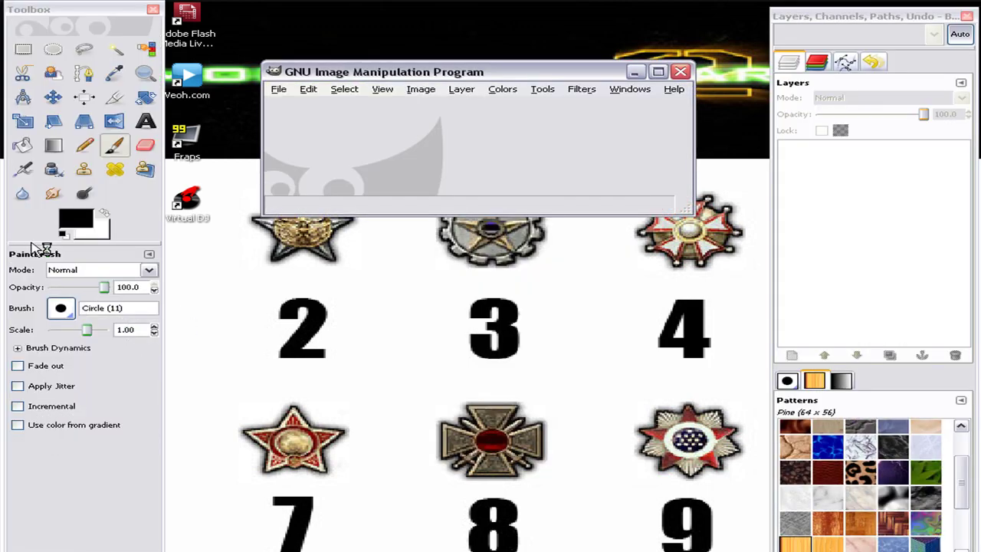
left_click(278, 89)
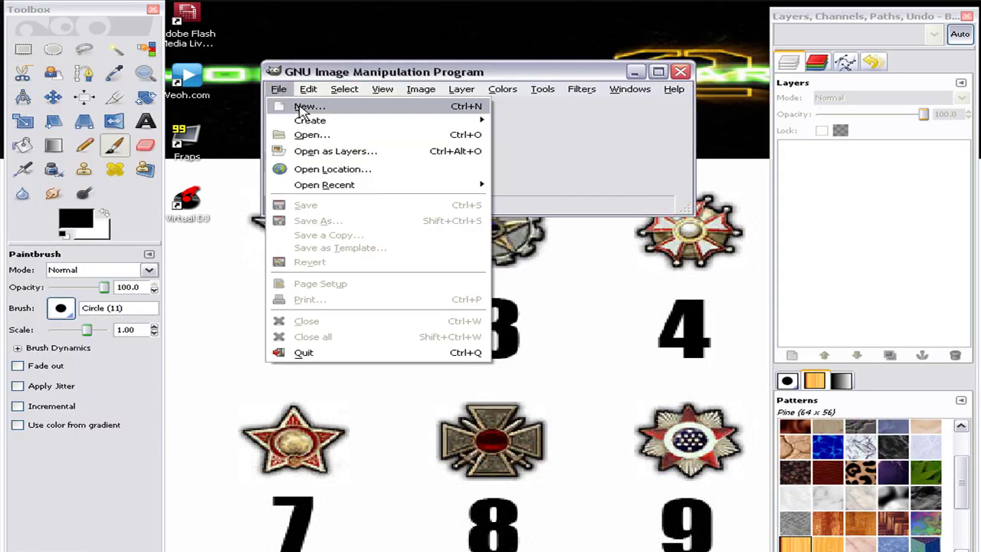
left_click(282, 107)
key("Tab")
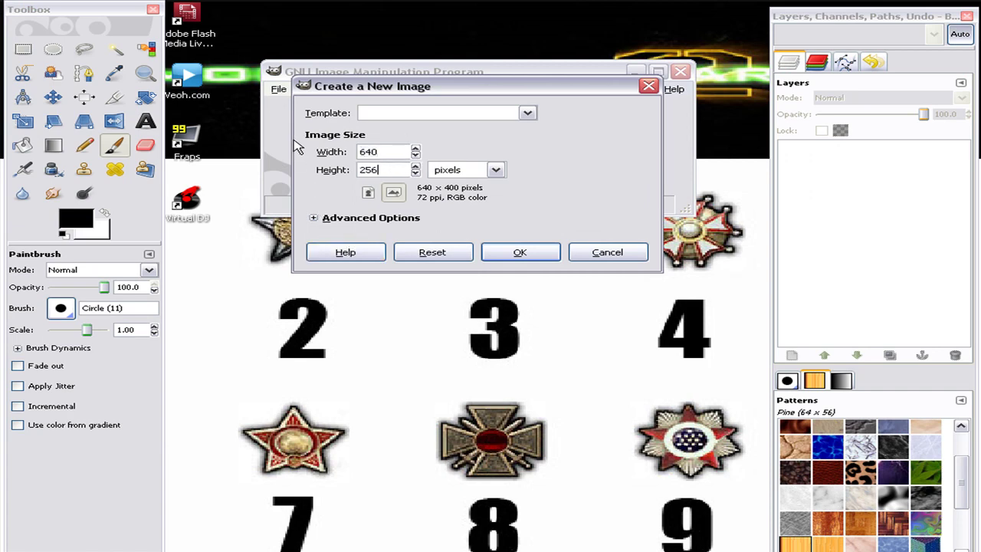
type("256")
key("shift+Tab")
type("256")
left_click(519, 252)
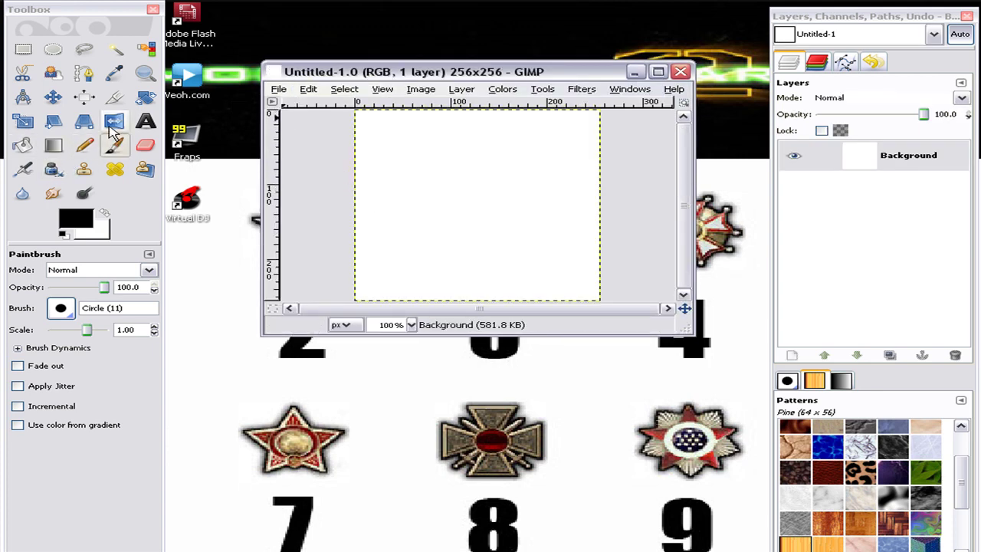
left_click(54, 145)
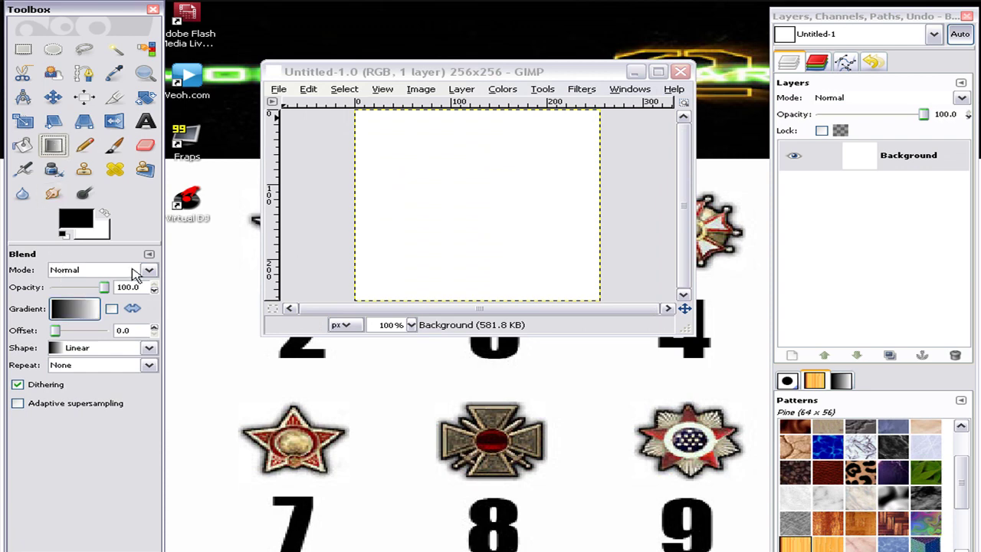
Set foreground to red and background to black, then fill the canvas with a diagonal red-to-black gradient.
left_click(67, 220)
left_click_drag(215, 180, 252, 140)
left_click(408, 322)
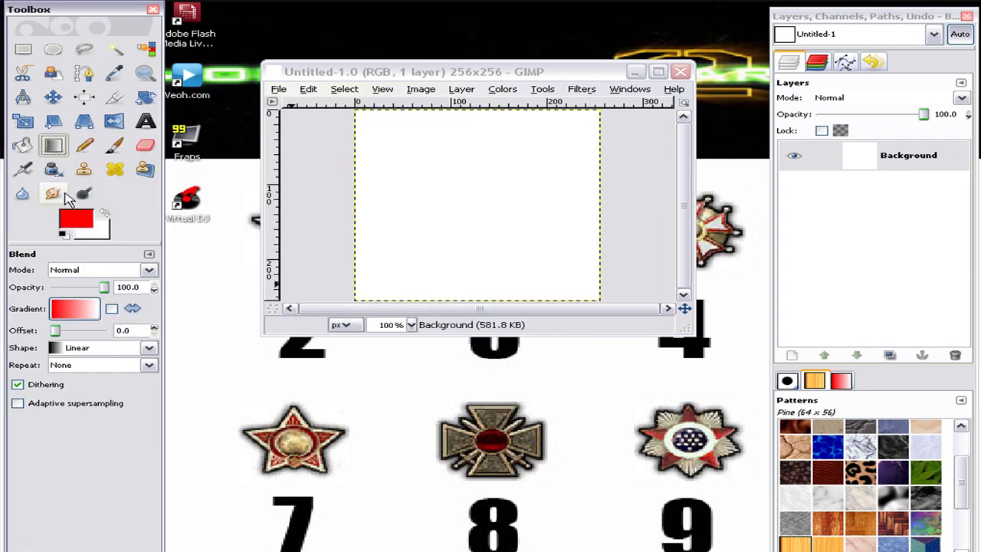
left_click(88, 231)
left_click_drag(130, 148, 115, 165)
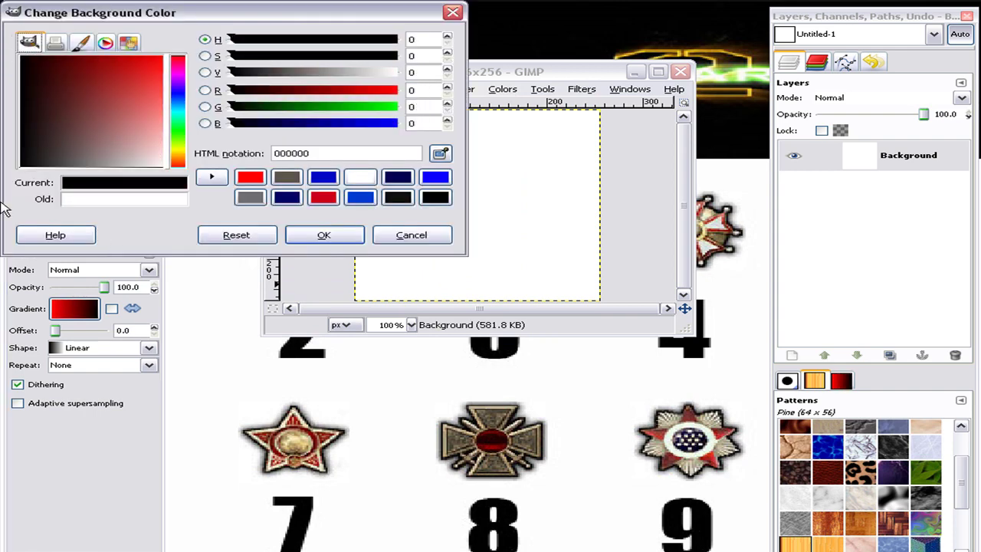
left_click(344, 237)
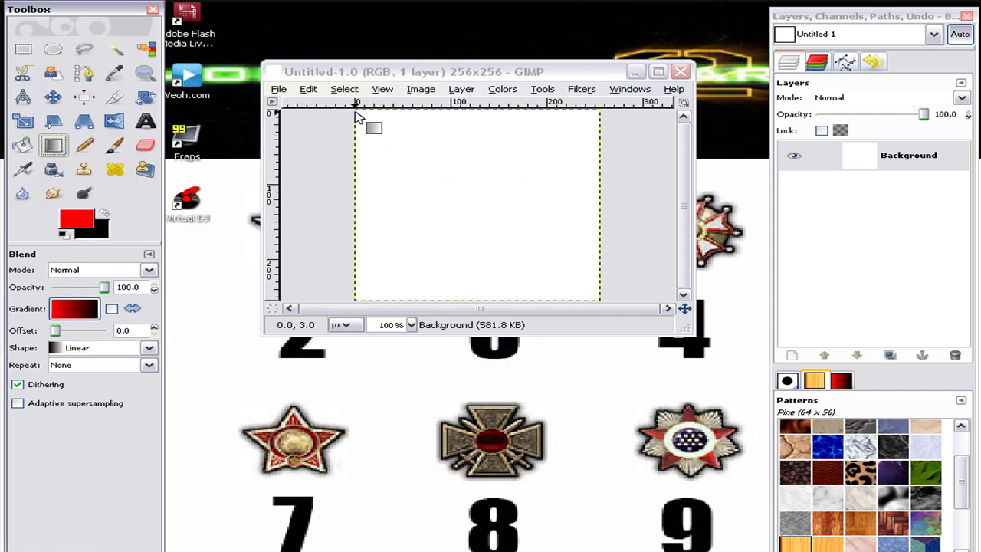
left_click_drag(356, 114, 602, 303)
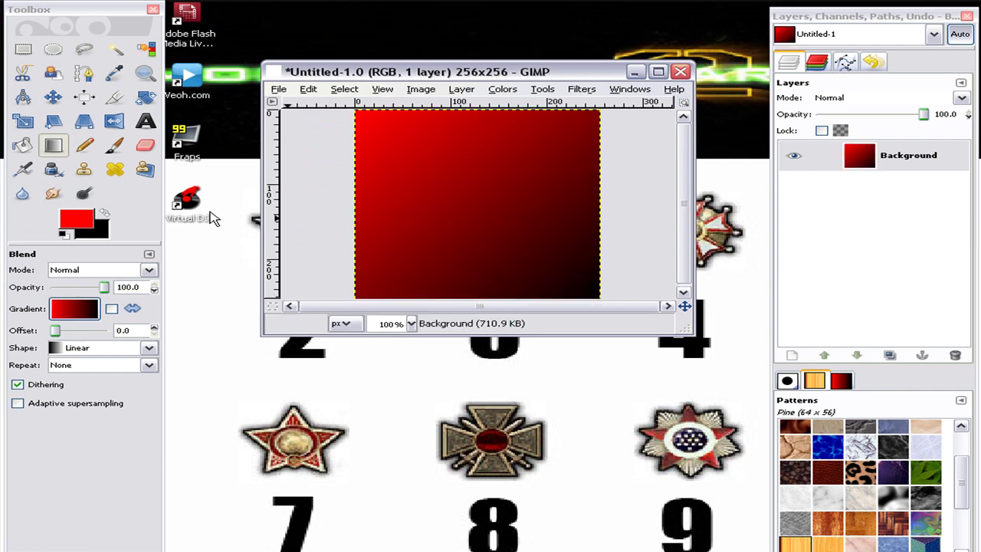
Select a centred square in the middle of the canvas.
left_click(146, 122)
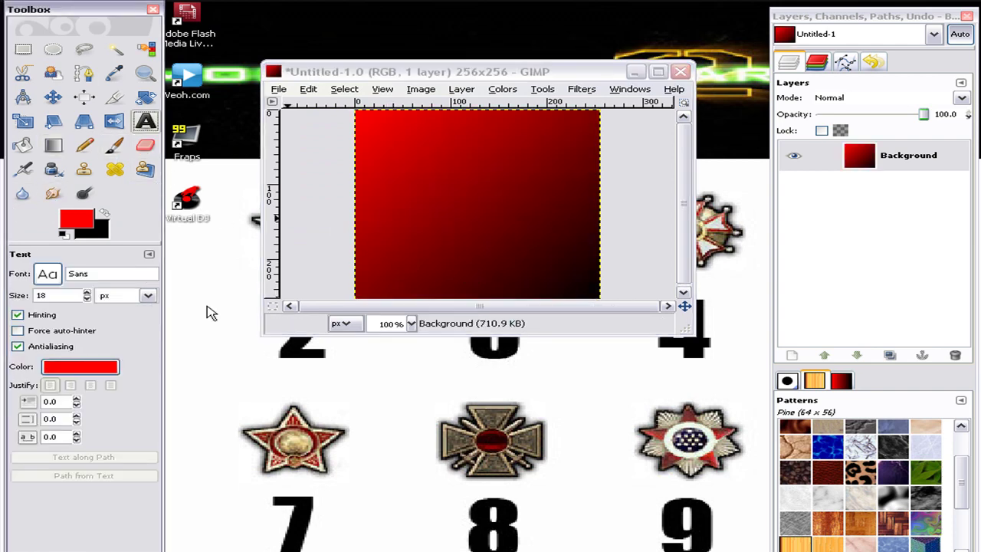
left_click(23, 49)
left_click_drag(423, 137, 558, 244)
left_click_drag(493, 192, 475, 199)
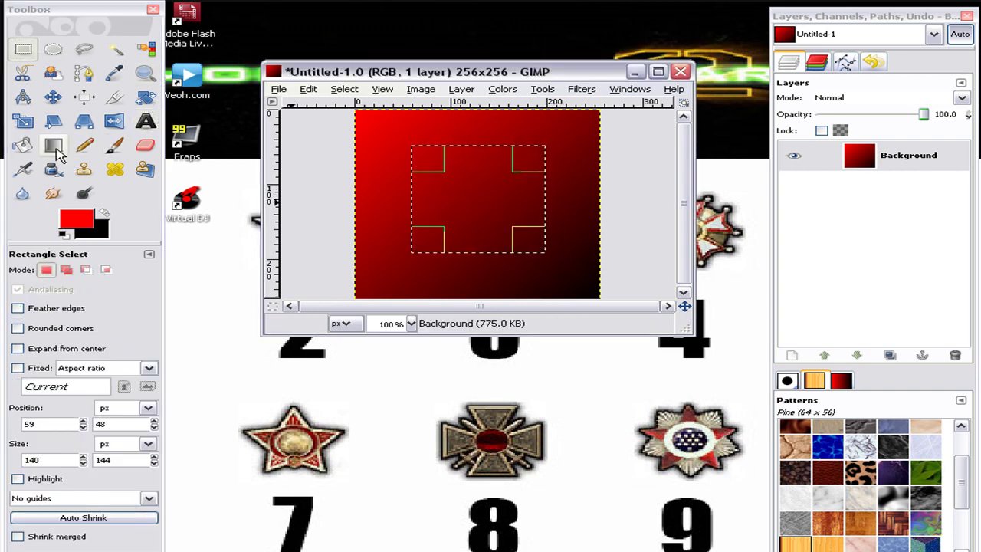
Swap colours and bucket-fill the selection's bands black, leaving thin red diagonal stripes.
left_click(23, 145)
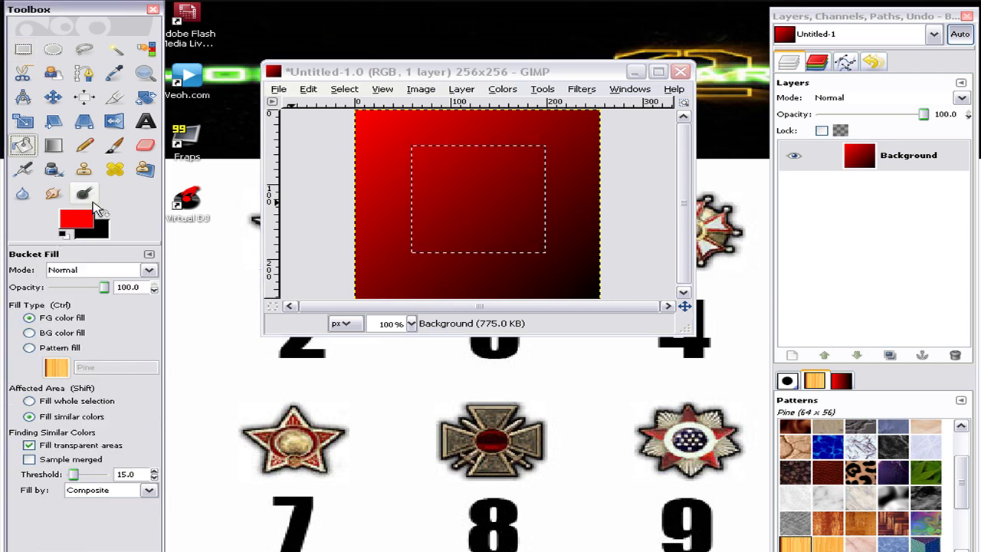
left_click(104, 213)
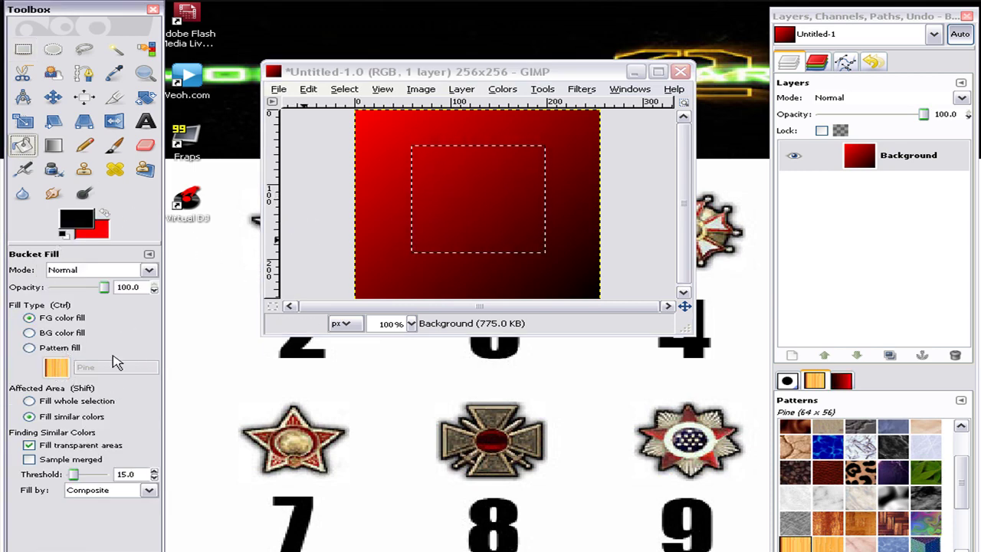
left_click(465, 177)
left_click(501, 198)
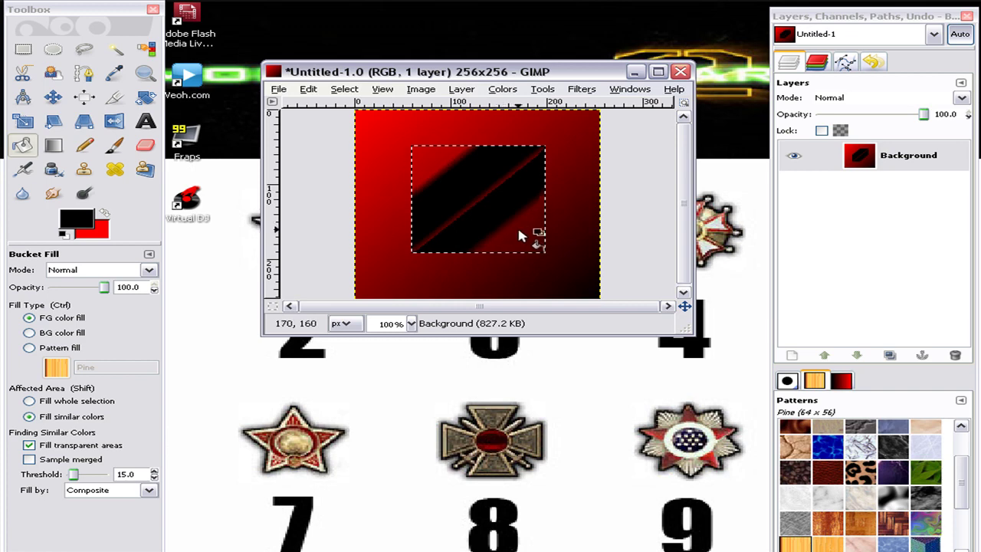
left_click(506, 213)
left_click(441, 165)
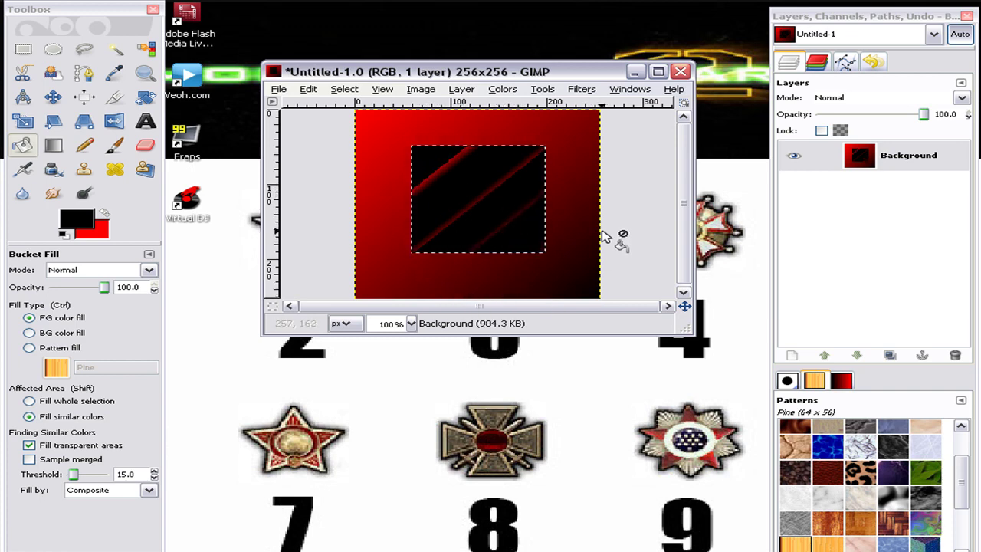
left_click(279, 90)
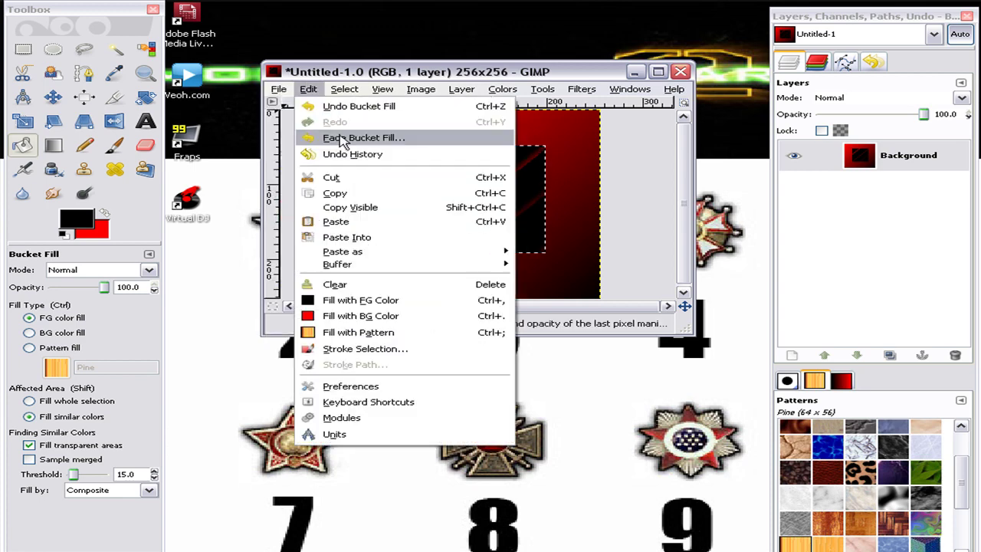
Save the image as Window.tga in My Pictures, replacing the existing file, and close it.
left_click(356, 221)
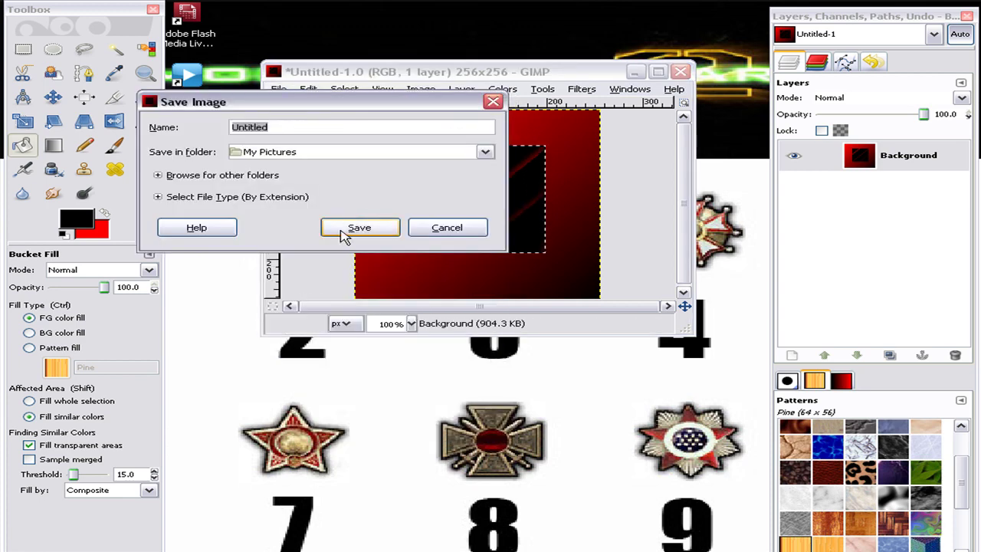
type("Win")
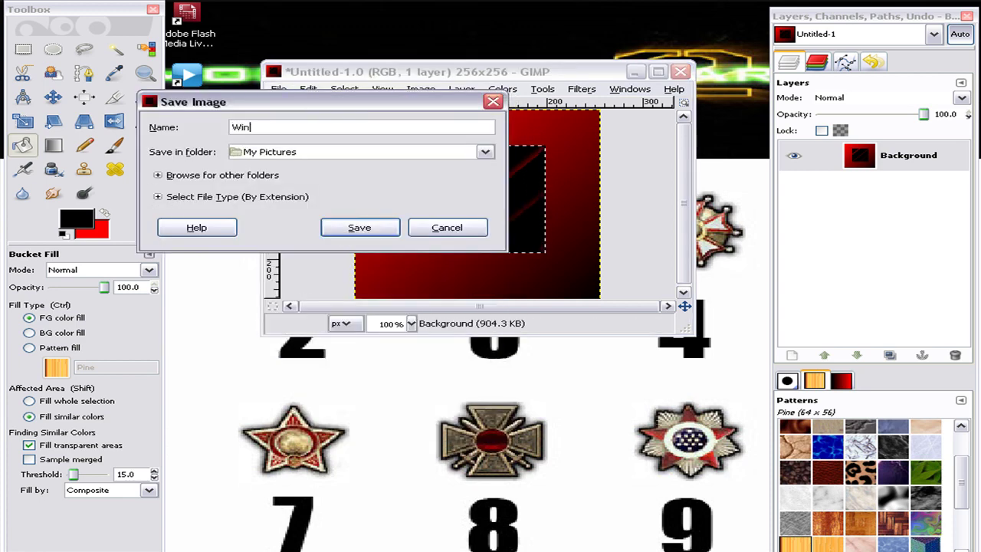
type("dow.tga")
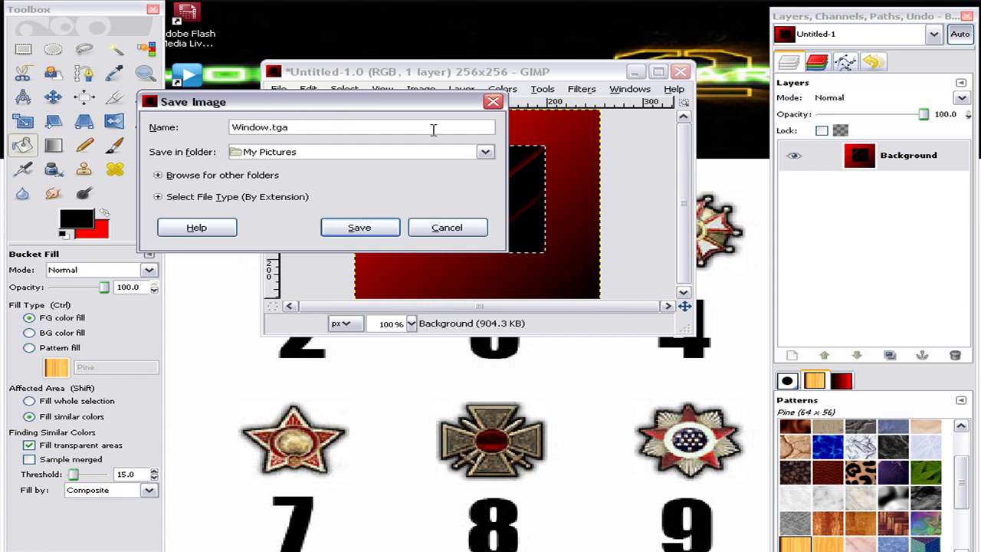
left_click(358, 226)
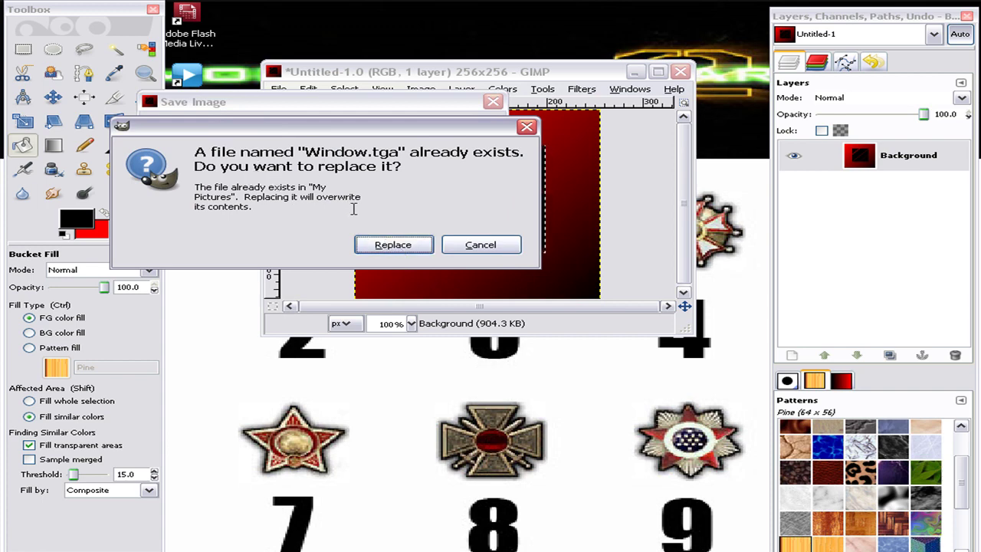
left_click(404, 247)
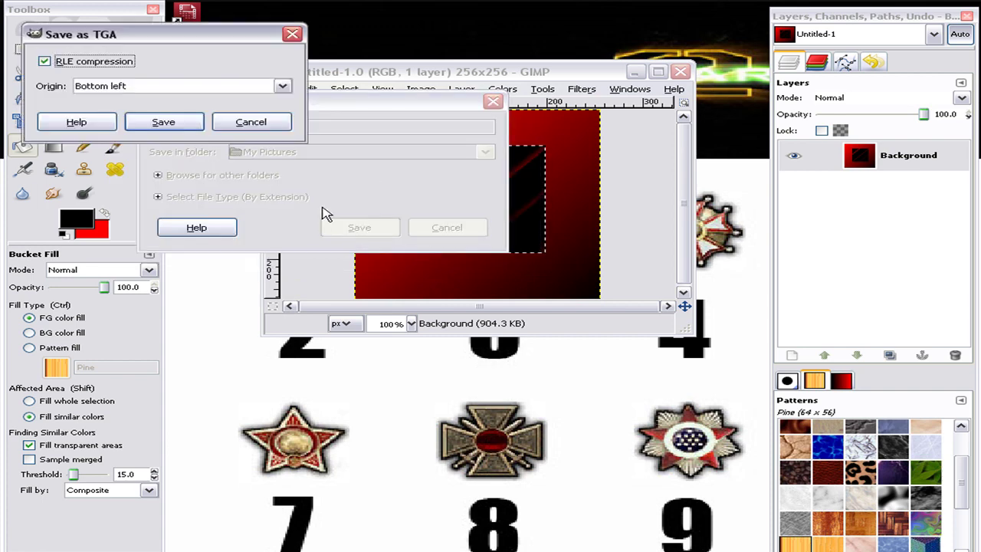
left_click(175, 125)
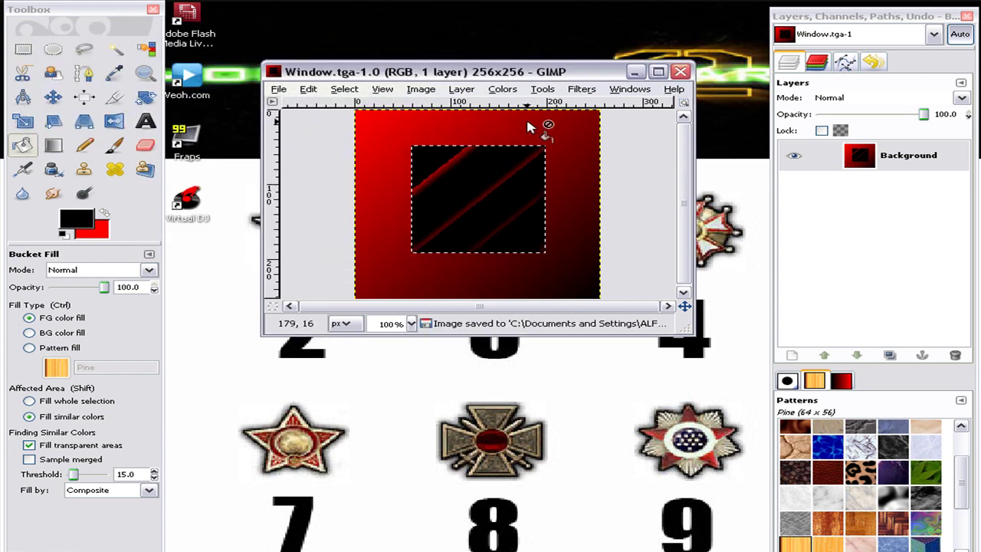
left_click(681, 72)
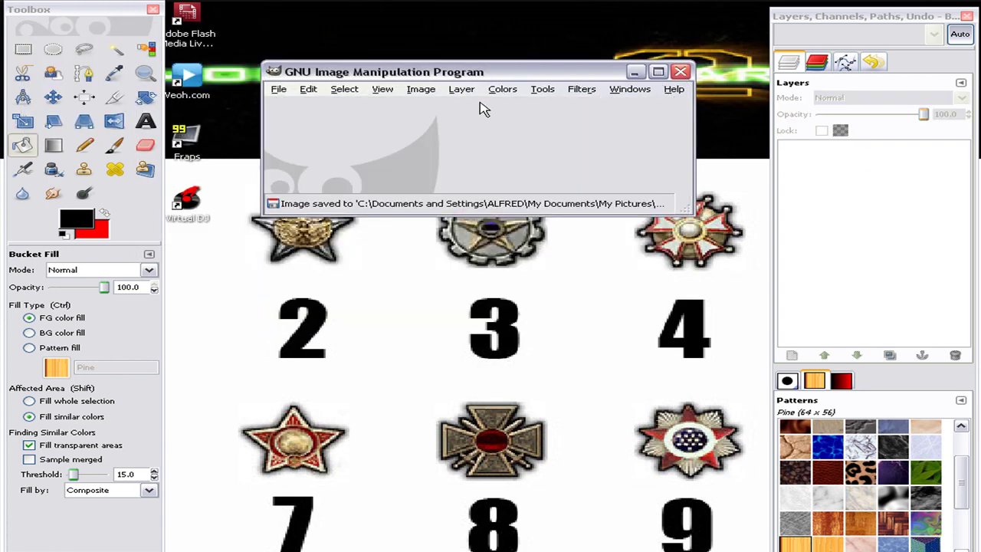
Quit GIMP, restore the Unreal editor and open the Content Browser.
left_click(153, 10)
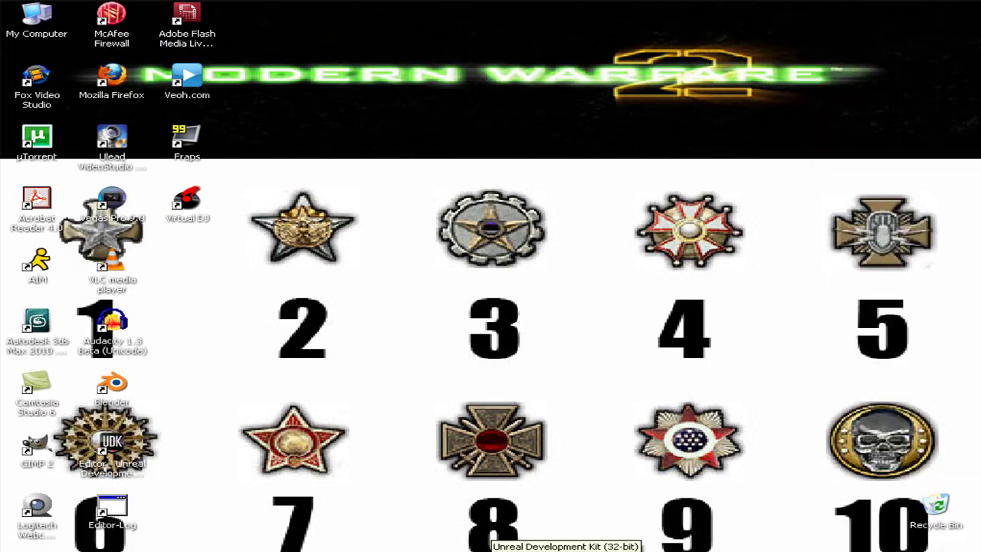
left_click(483, 549)
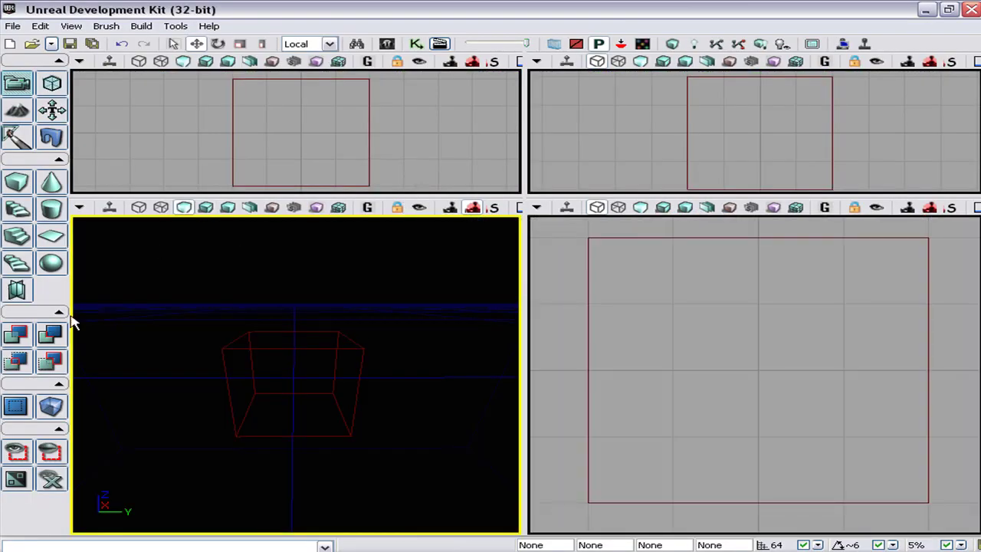
left_click(386, 43)
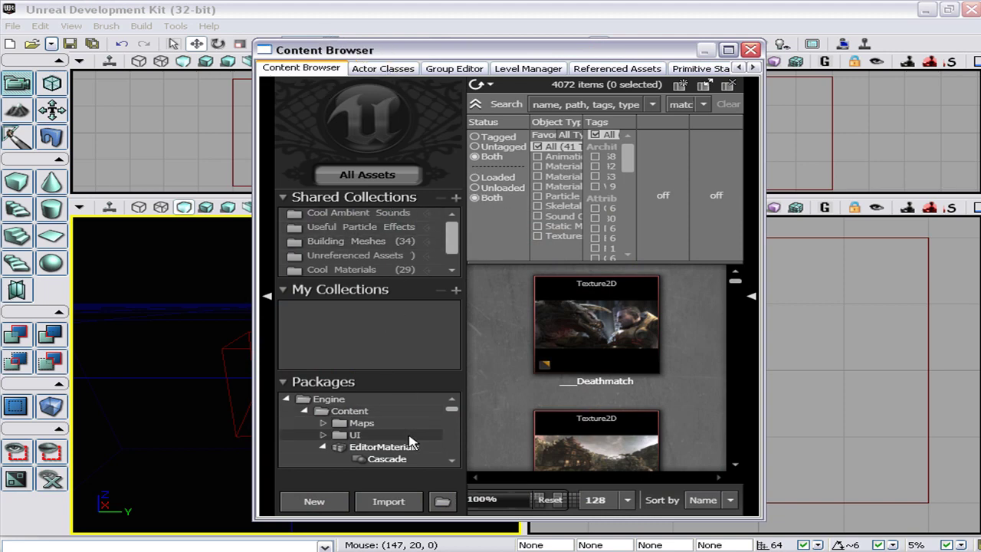
left_click(342, 504)
left_click(713, 166)
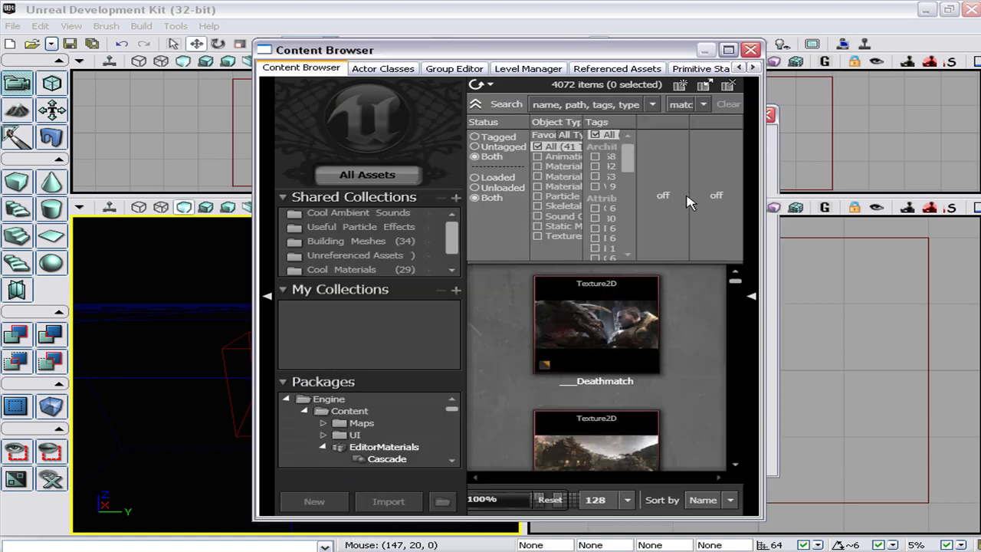
Import window.tga from My Pictures into MyPackage with Create Material ticked, accepting OK To All.
left_click(405, 499)
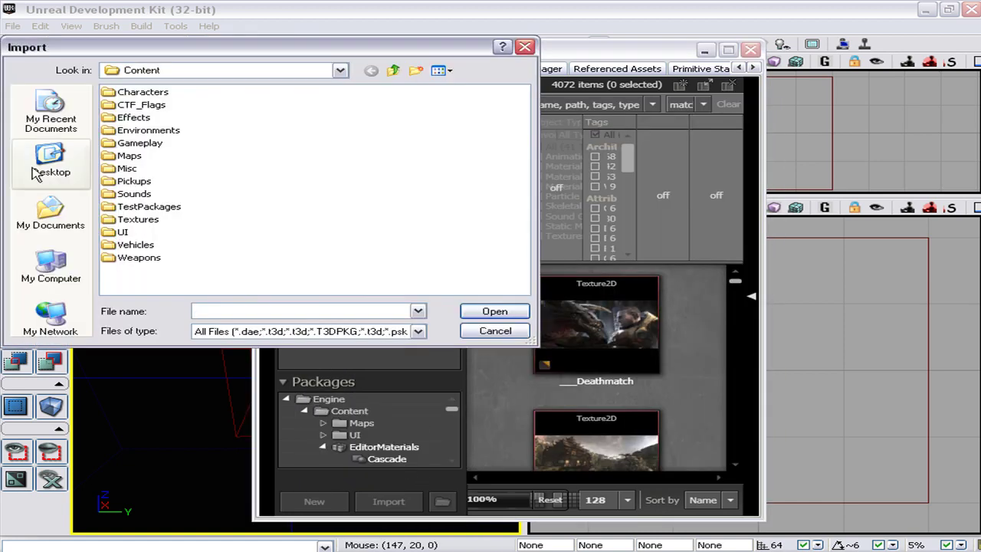
left_click(43, 211)
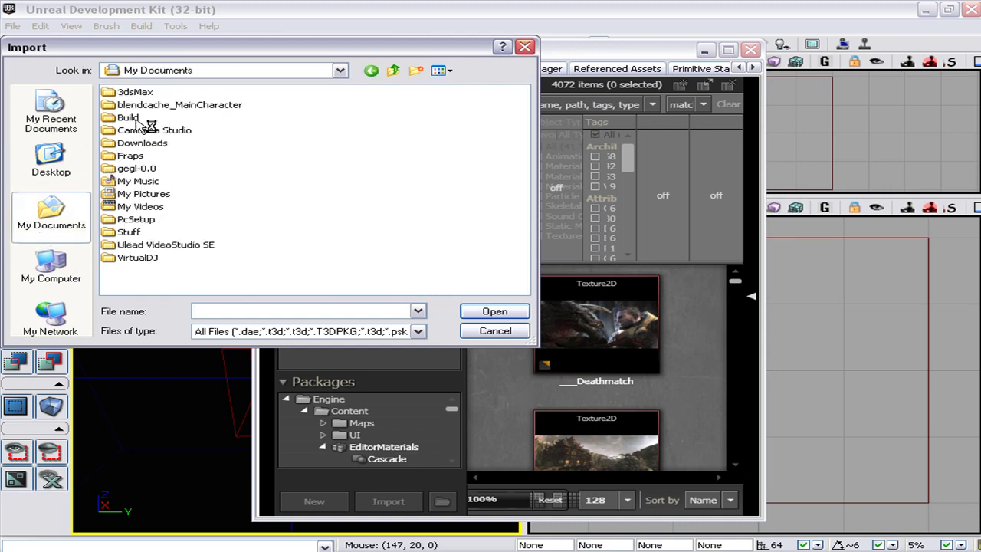
double_click(141, 193)
scroll(422, 221, "down", 2)
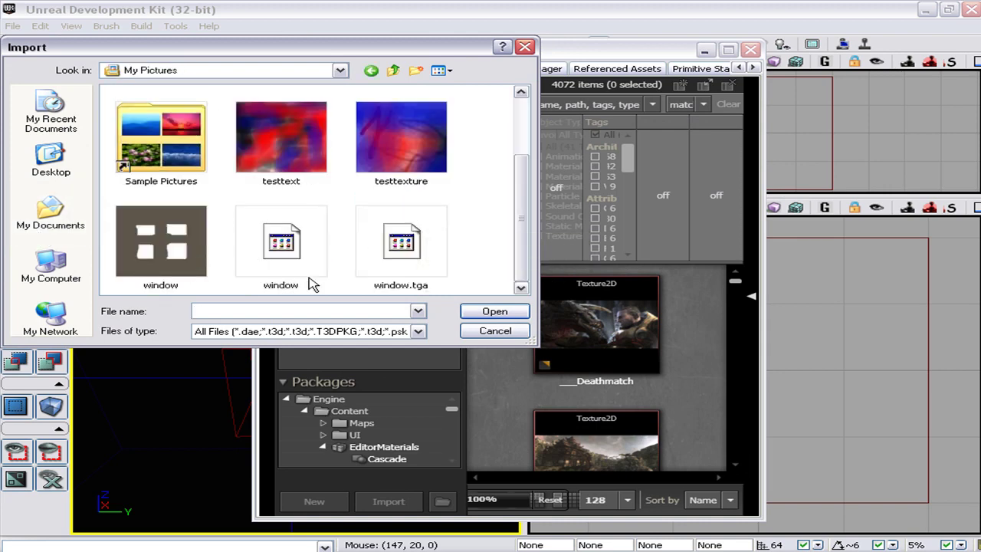
left_click(403, 244)
left_click(494, 312)
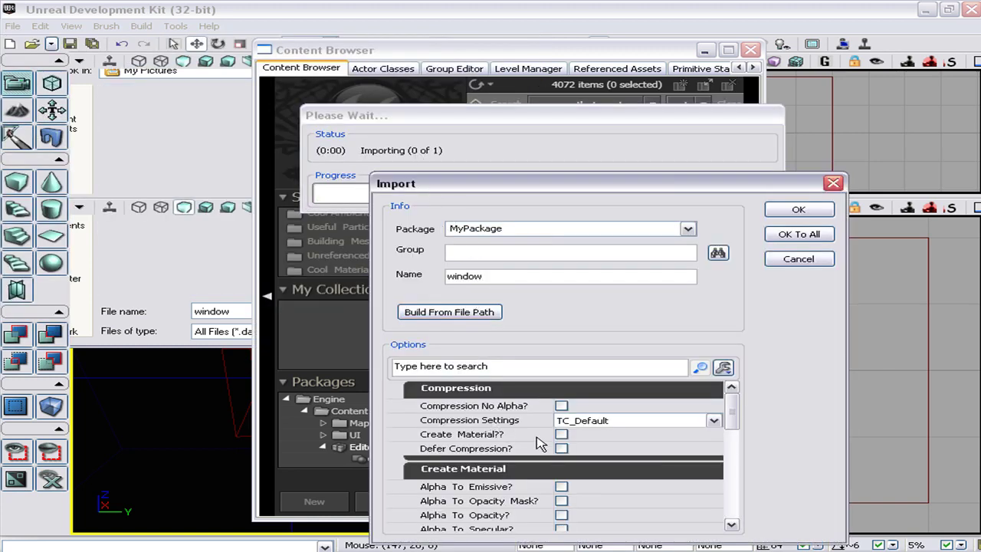
left_click(561, 434)
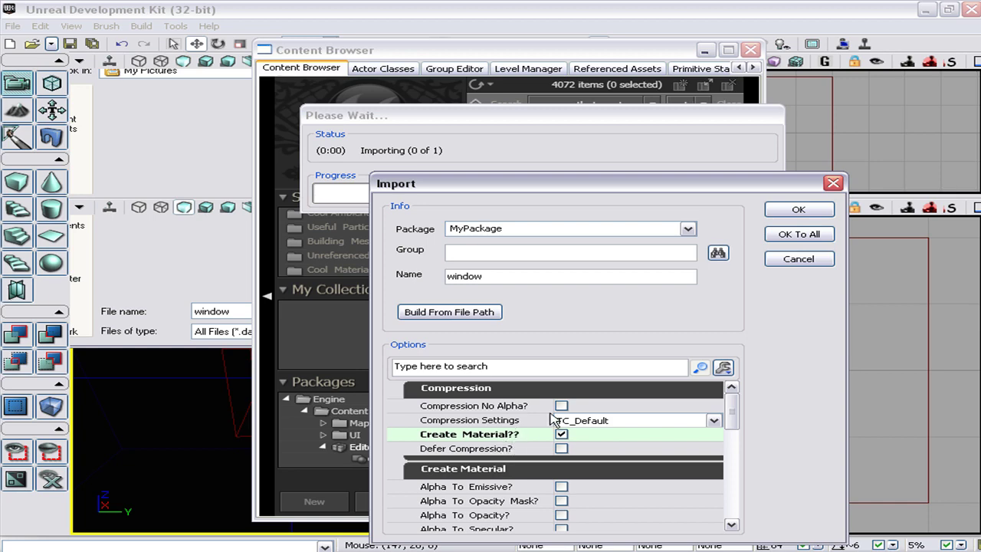
scroll(550, 418, "down", 1)
left_click(777, 237)
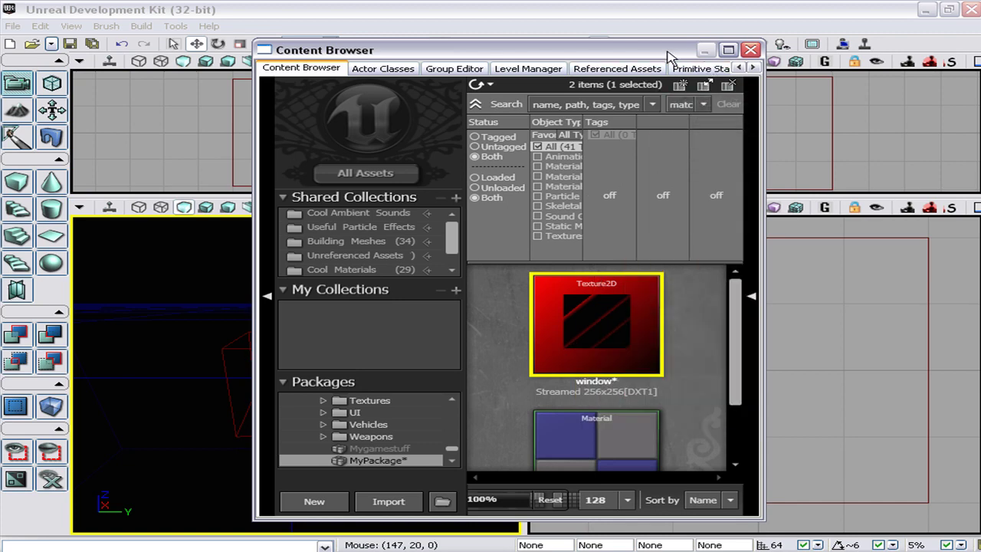
left_click_drag(667, 57, 898, 23)
left_click(333, 353)
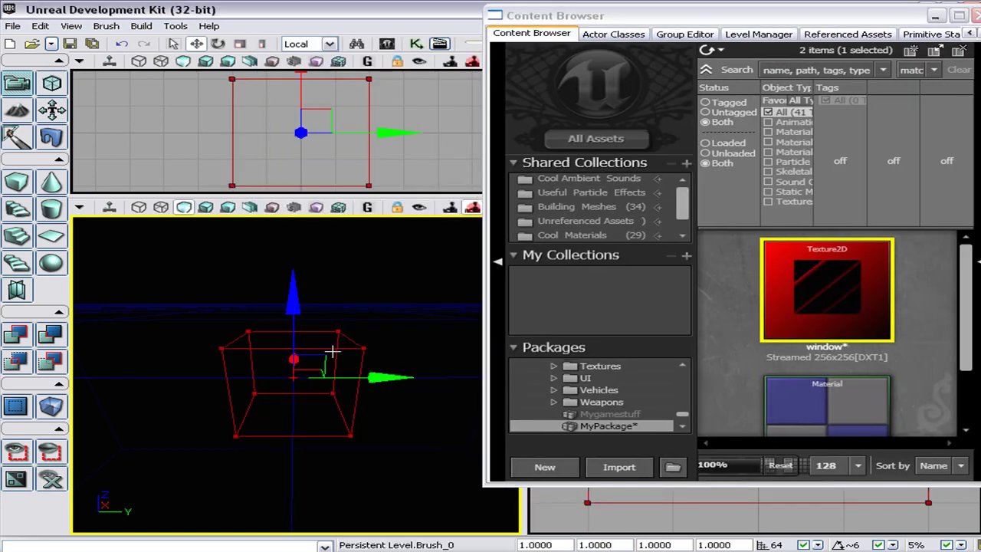
Set the cube brush to X 1280, Y 1280, Z 100 and make it hollow.
right_click(51, 208)
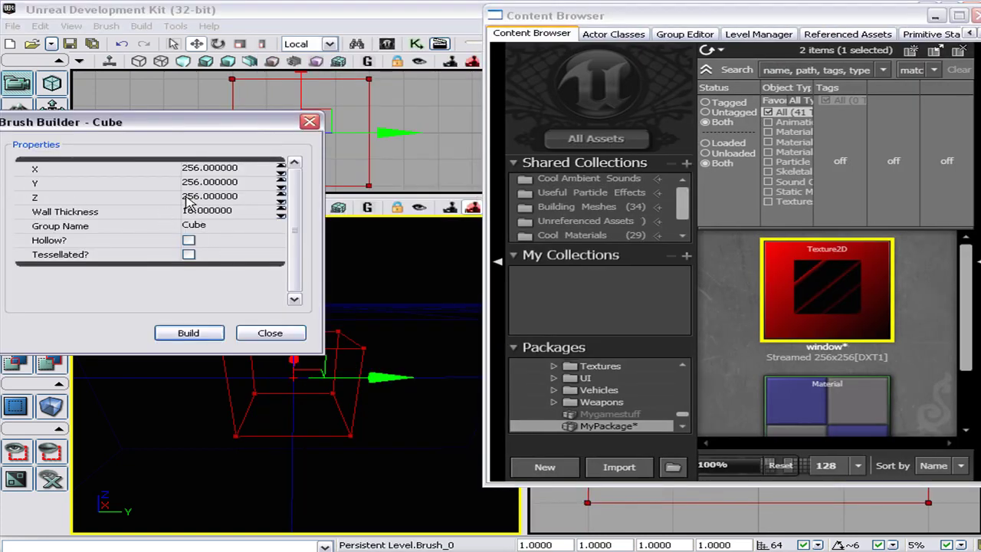
left_click(216, 168)
type("1")
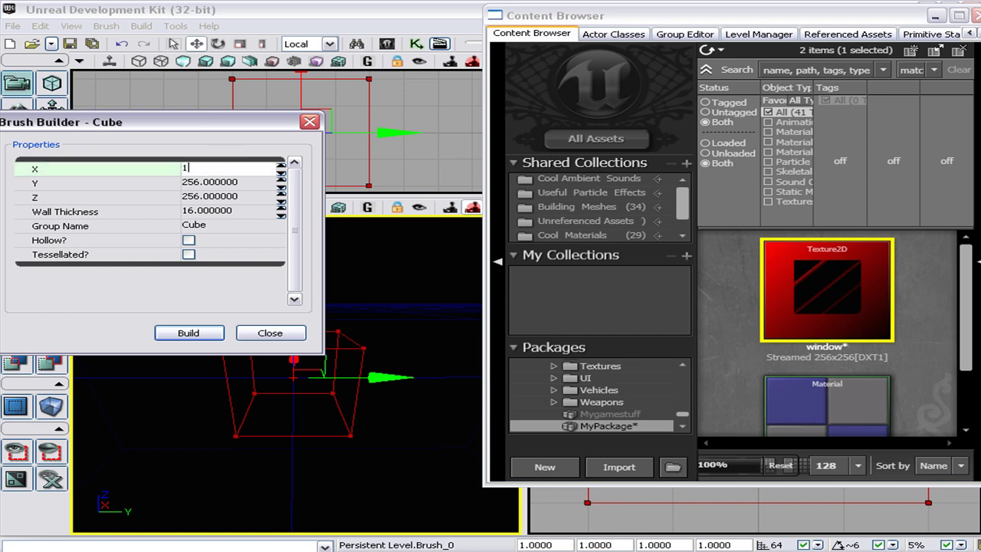
type("280")
key("Tab")
type("12")
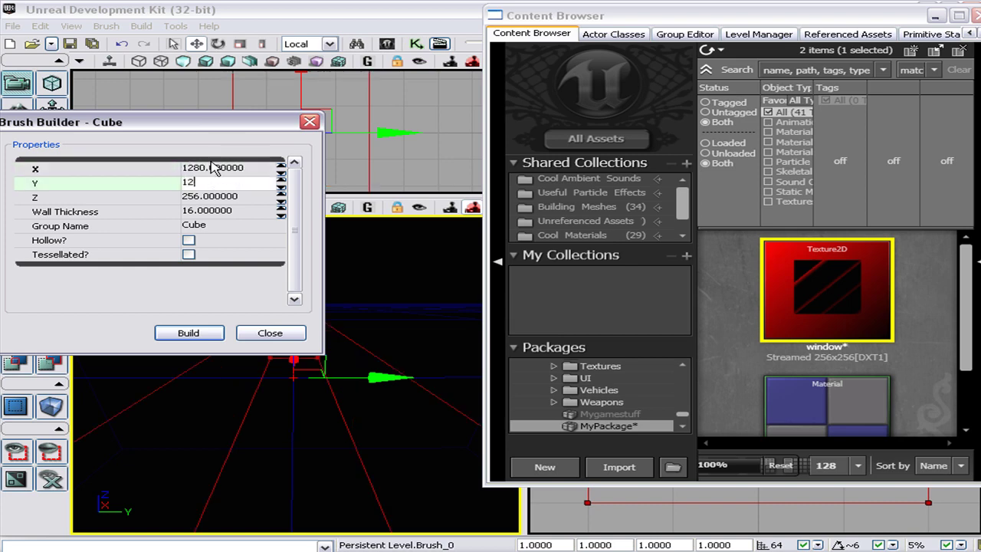
type("80")
key("Tab")
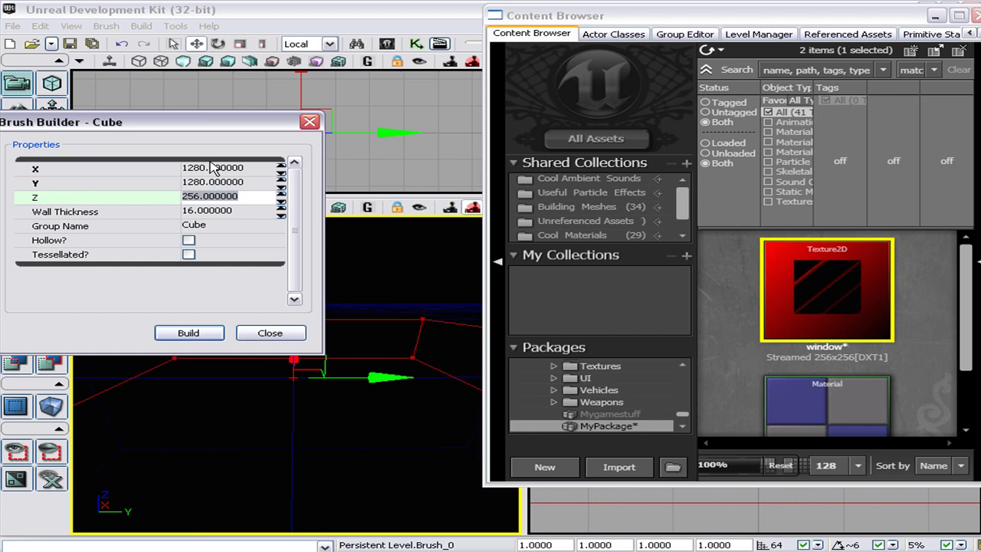
type("100")
key("Return")
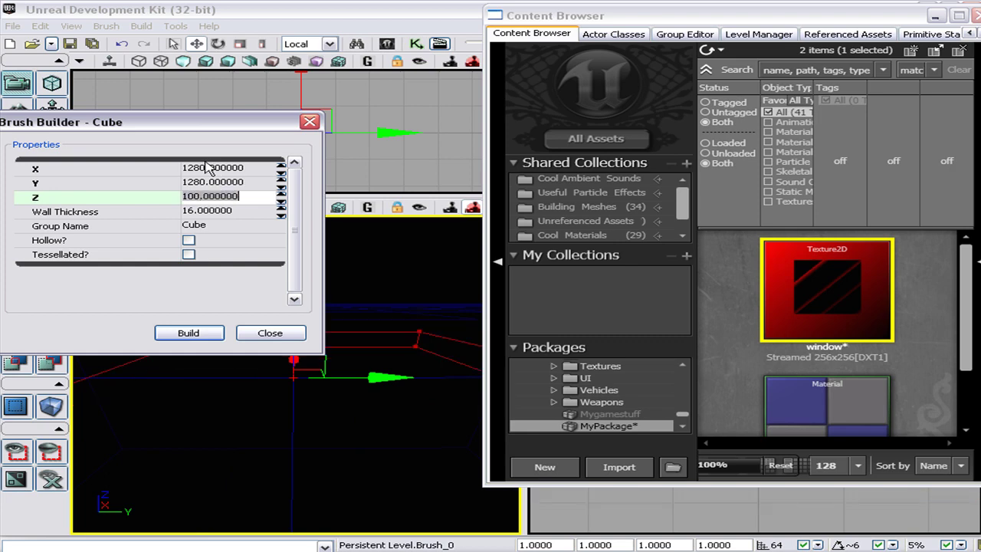
left_click(270, 333)
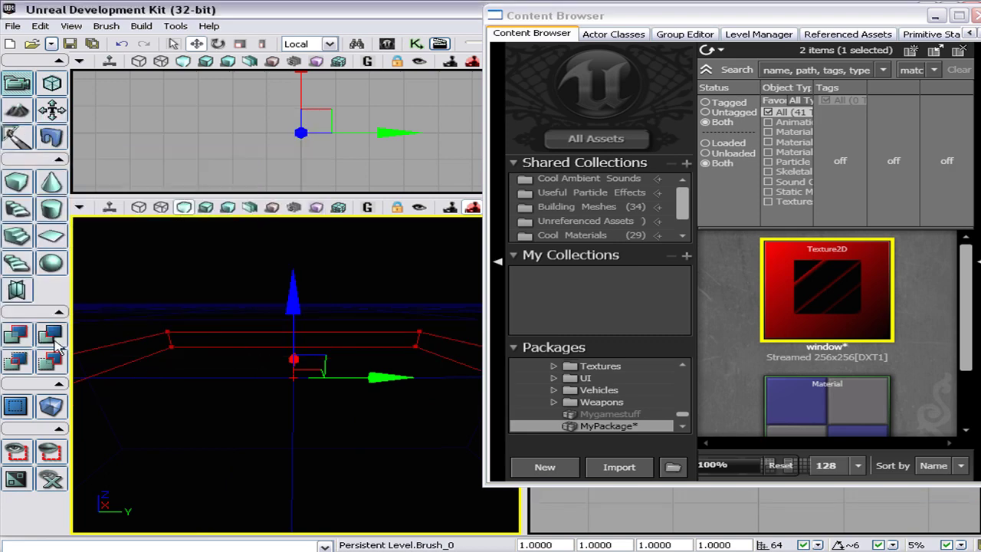
right_click(19, 190)
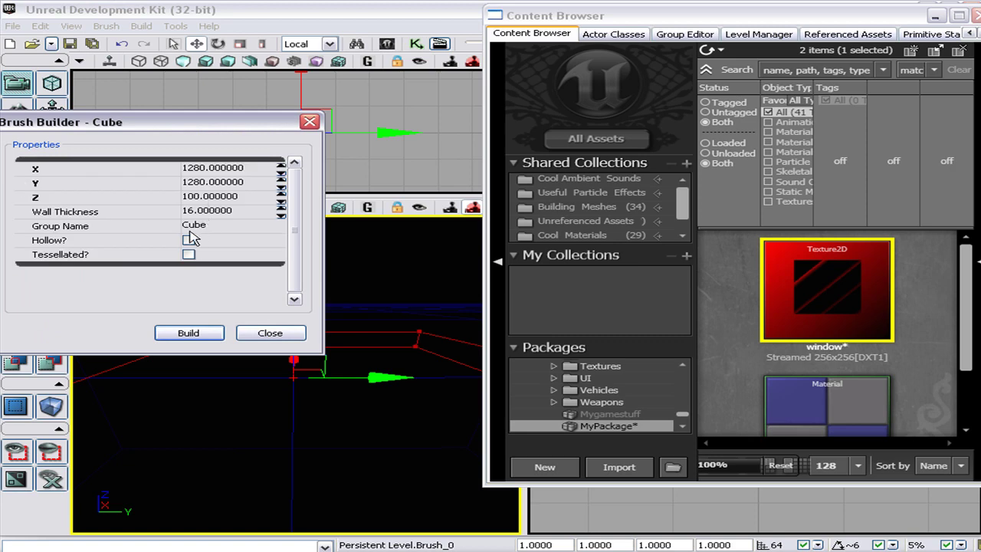
left_click(189, 243)
left_click(269, 333)
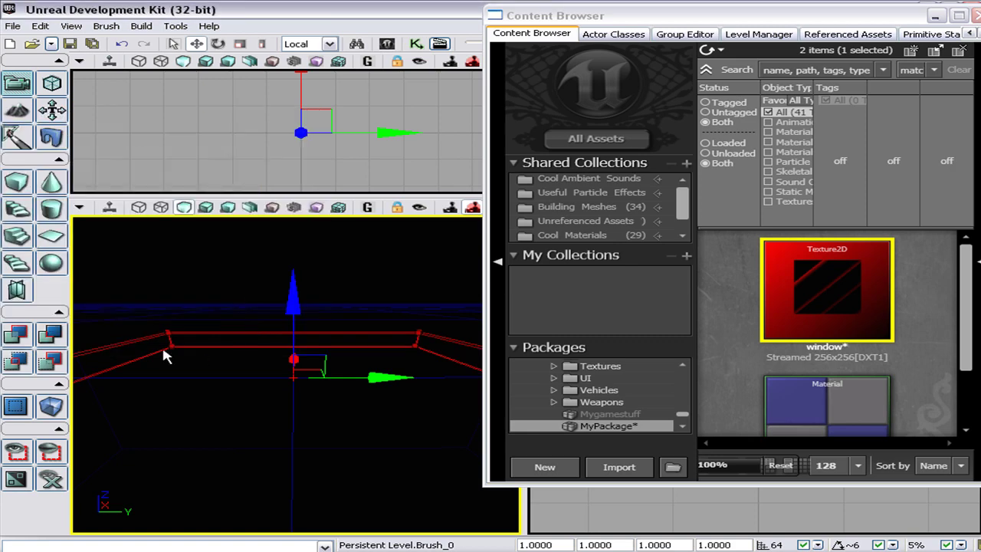
CSG Add the hollow brush as a room and fly the camera inside it.
left_click(18, 335)
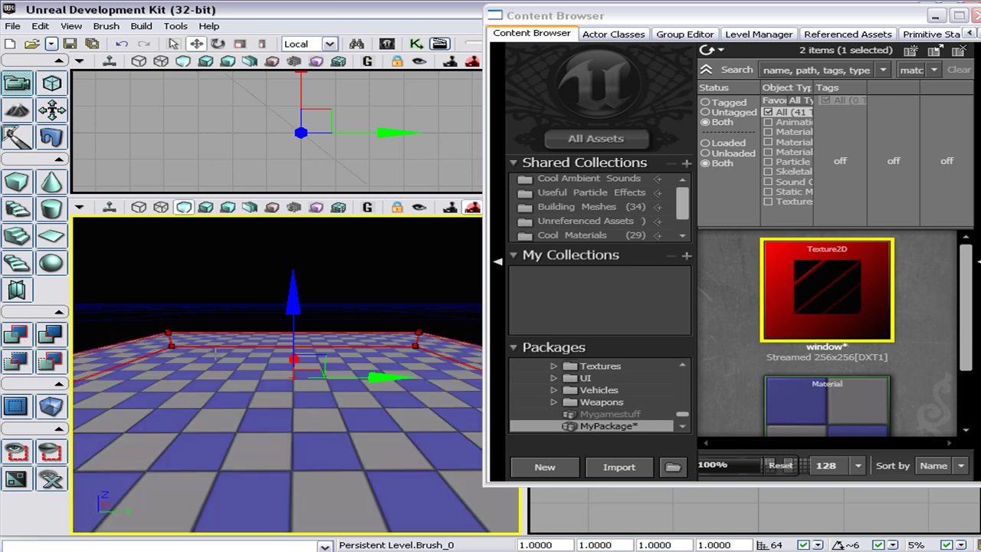
left_click_drag(291, 384, 291, 310)
mouse_move(295, 375)
right_mouse_down()
mouse_move(296, 299)
mouse_move(218, 308)
right_mouse_up()
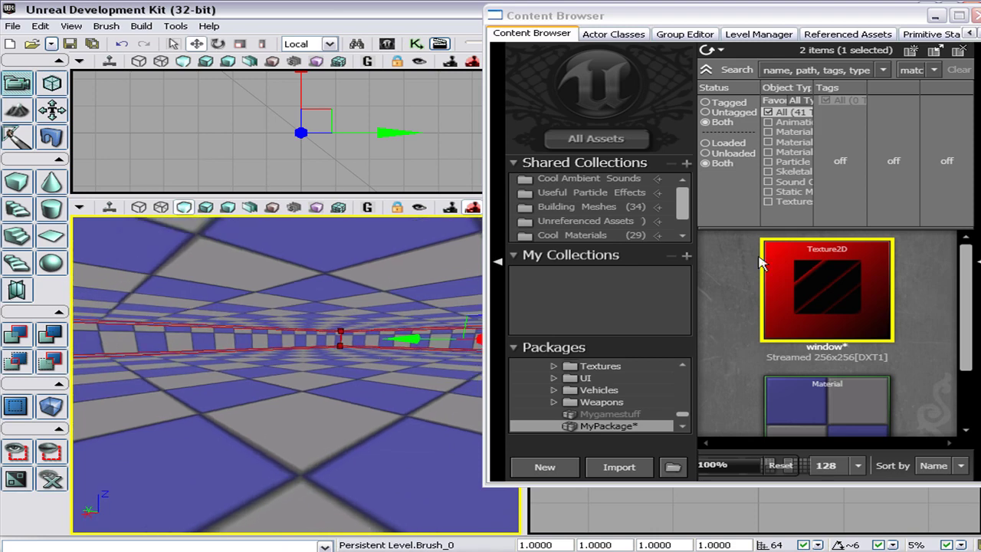
Select the window_Mat material in the Content Browser.
mouse_move(811, 293)
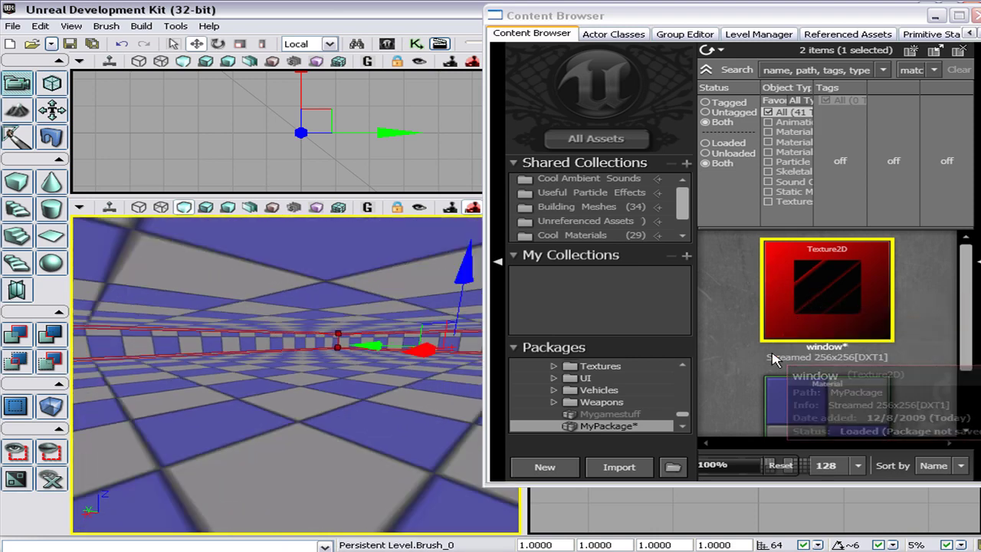
mouse_move(859, 396)
scroll(858, 396, "down", 1)
left_click(859, 396)
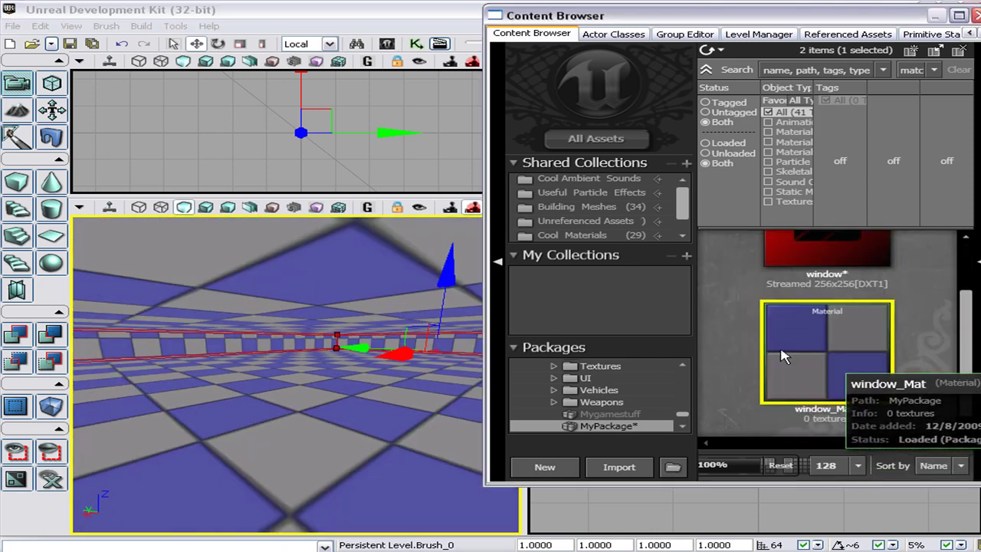
Apply window_Mat to two of the room's surfaces.
left_click(147, 343)
right_click(148, 344)
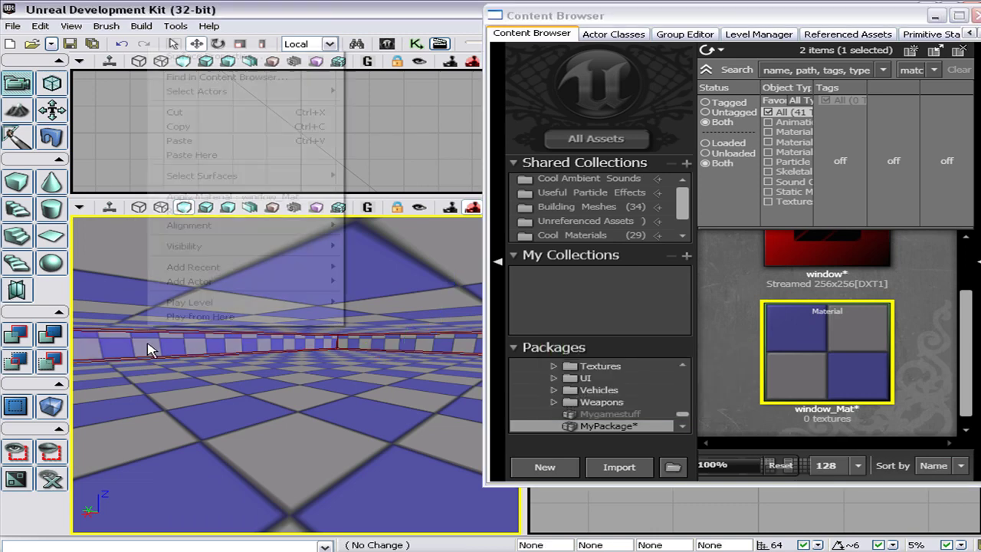
left_click(266, 197)
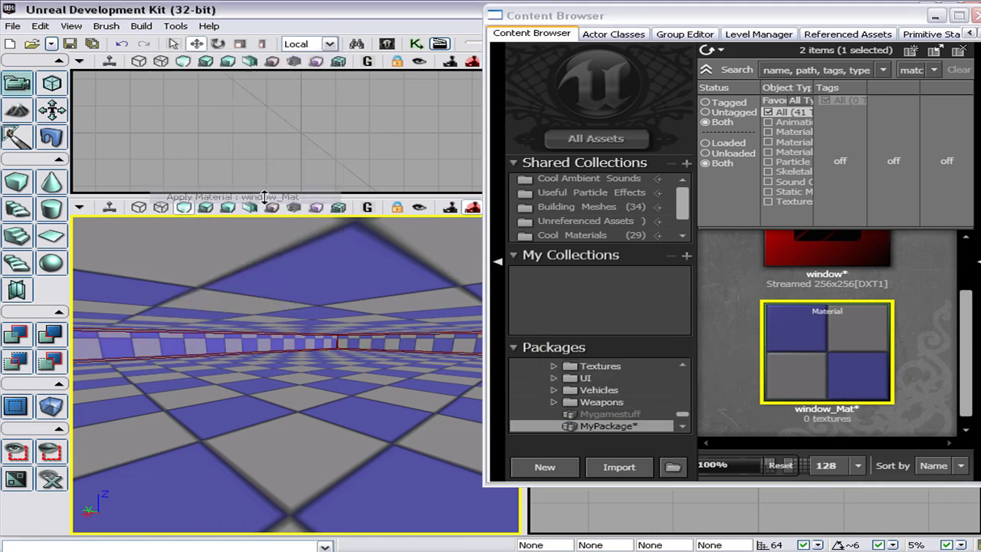
right_click(290, 377)
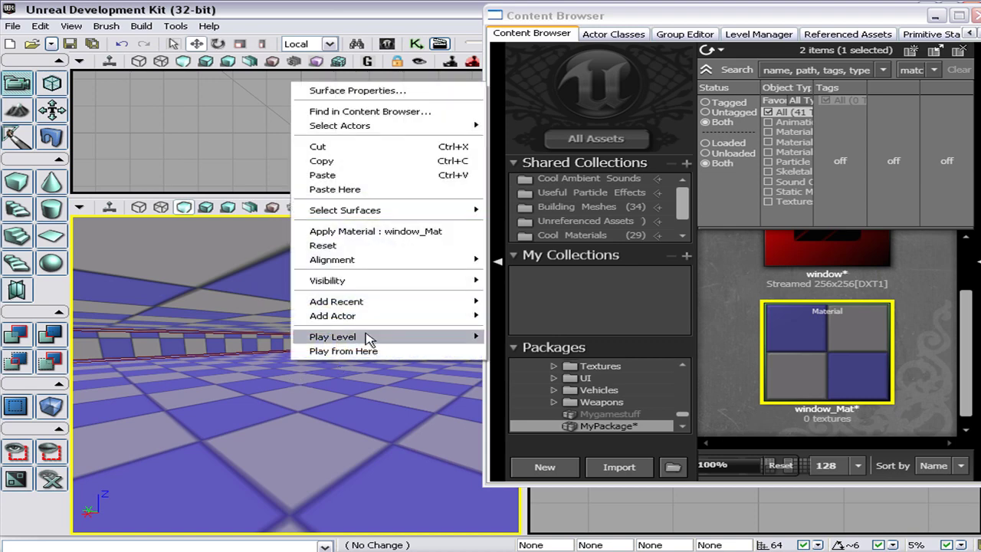
left_click(410, 230)
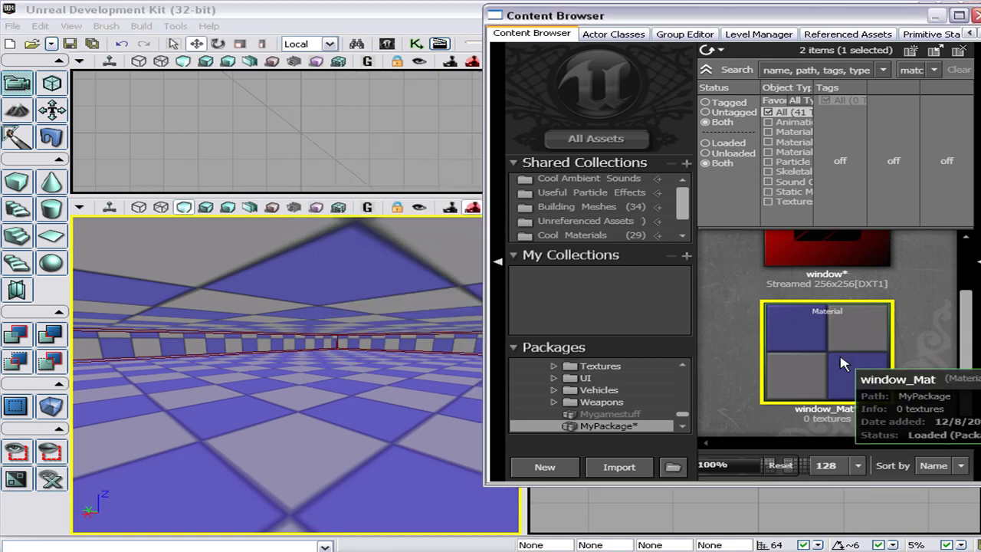
Select the window texture, then window_Mat, bringing it up in the Material Editor.
right_click(842, 364)
left_click(843, 354)
scroll(843, 257, "up", 1)
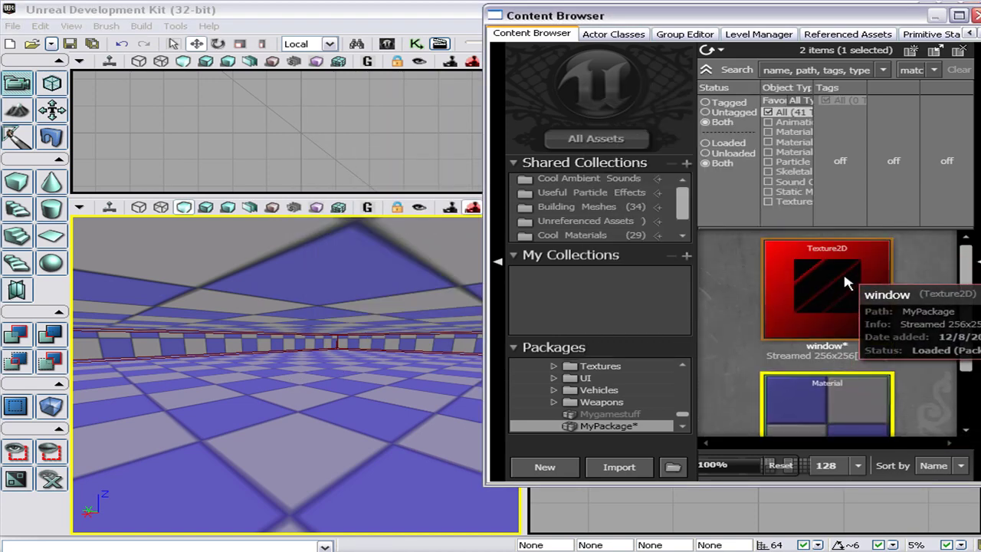
left_click(832, 289)
mouse_move(205, 341)
left_mouse_down()
mouse_move(206, 306)
mouse_move(209, 340)
left_mouse_up()
right_click(254, 351)
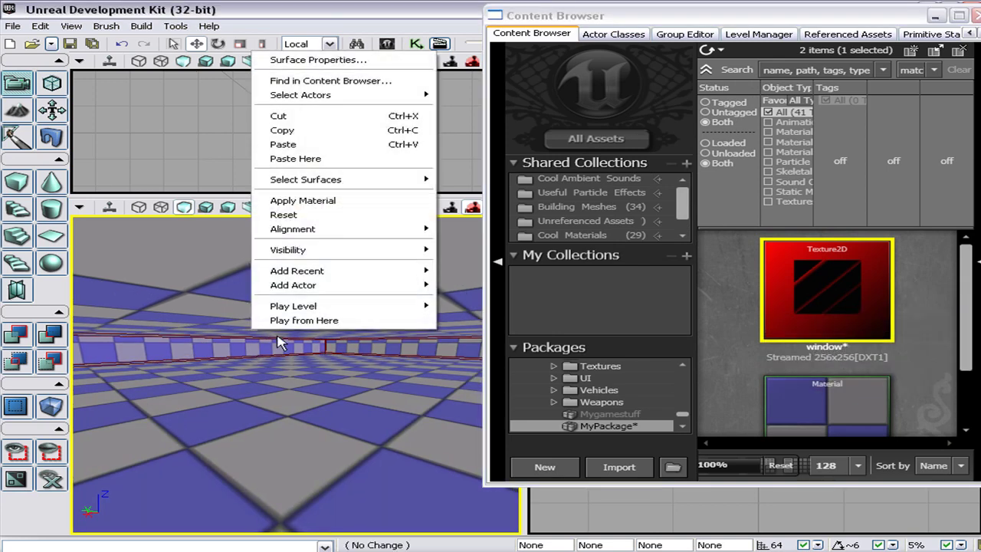
left_click(773, 289)
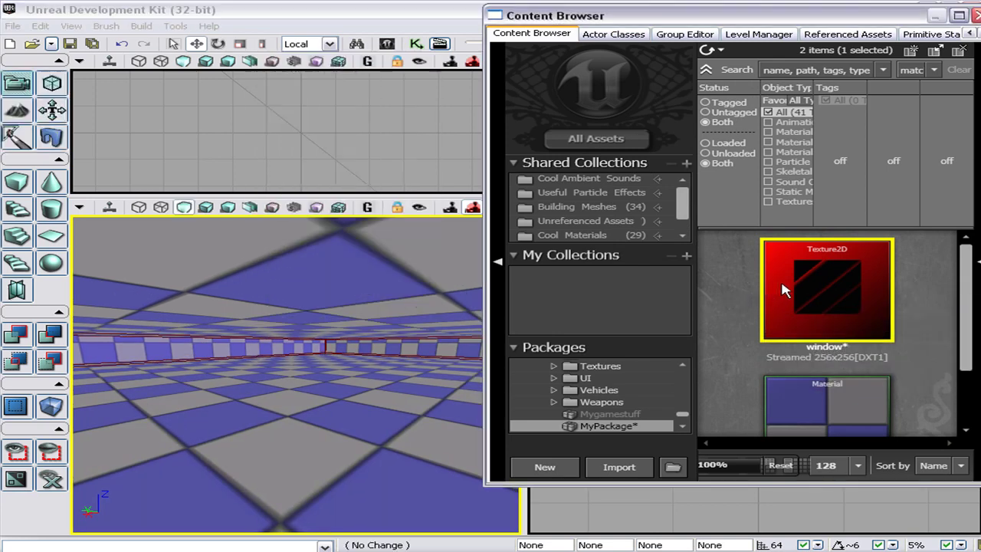
scroll(812, 387, "down", 1)
left_click(812, 358)
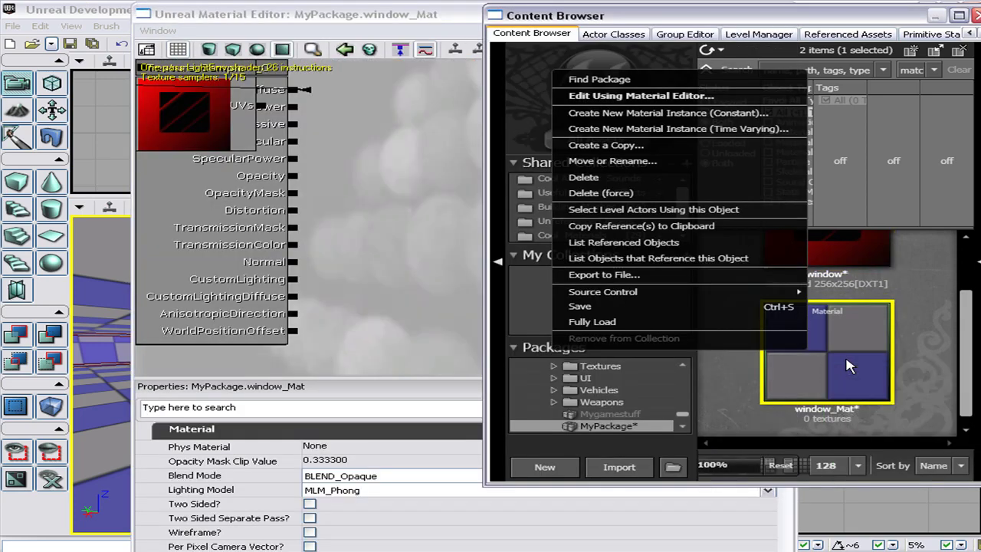
In the Material Editor, move the texture sample node off the material node.
left_click(857, 372)
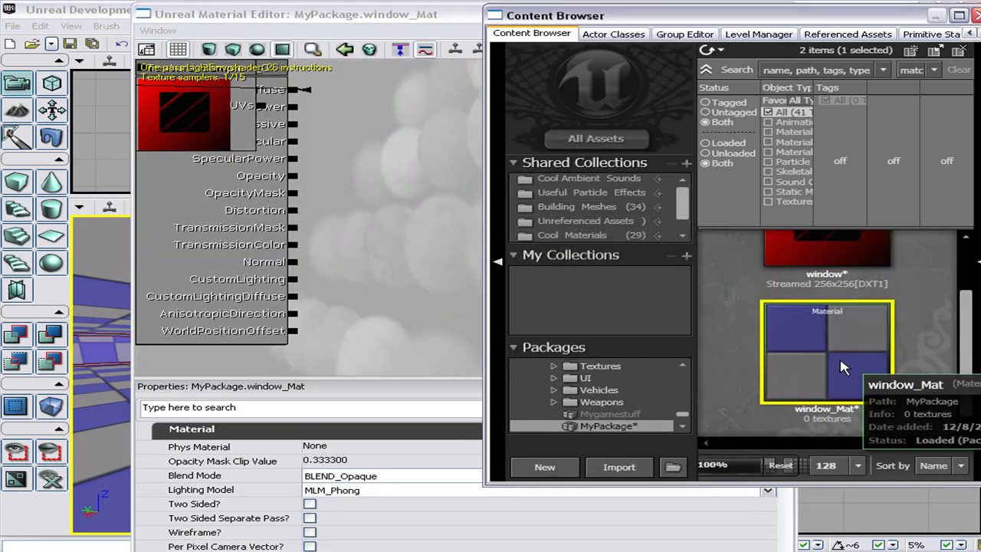
left_click(419, 21)
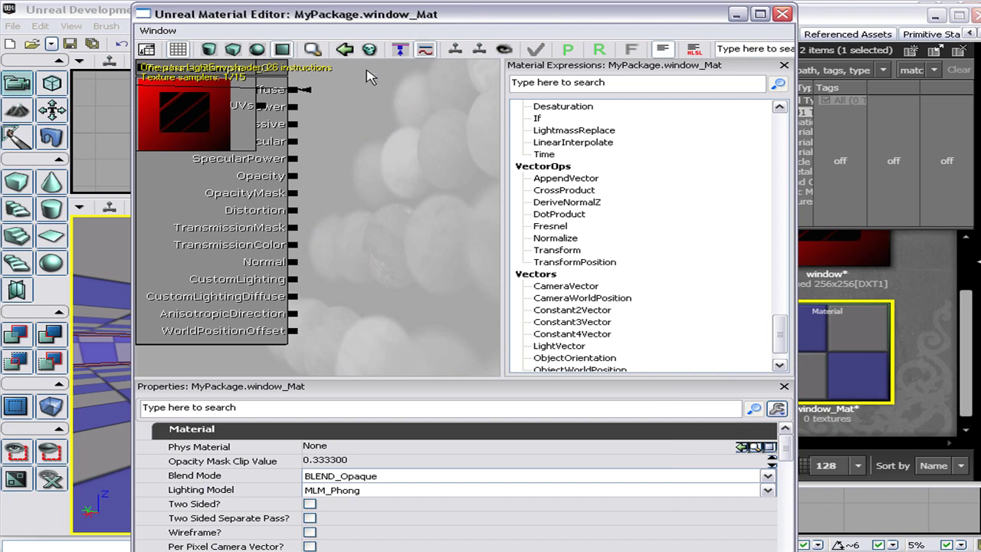
left_click(208, 100)
left_click_drag(211, 110, 429, 120)
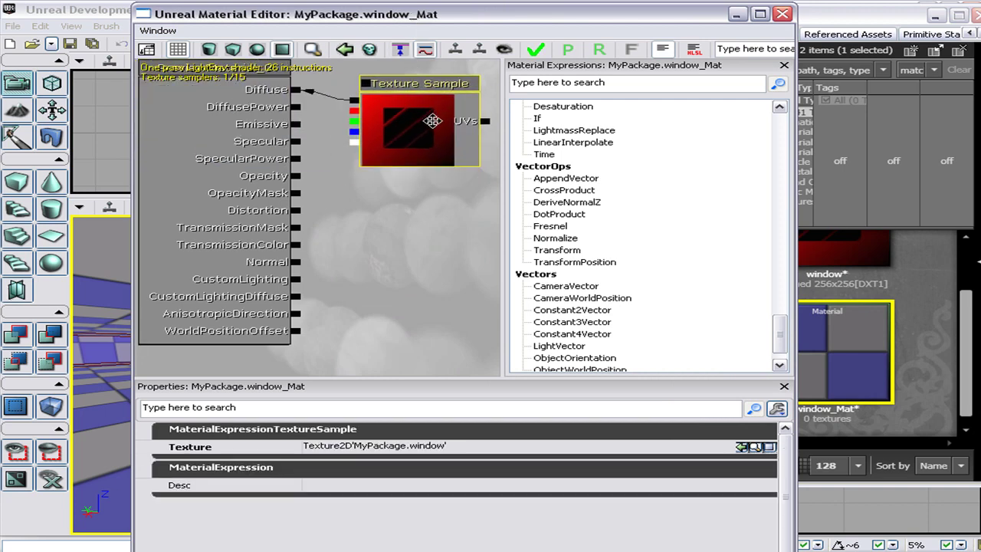
Wire the material's Opacity to the texture sample and close the editor, applying the changes.
left_click(293, 89)
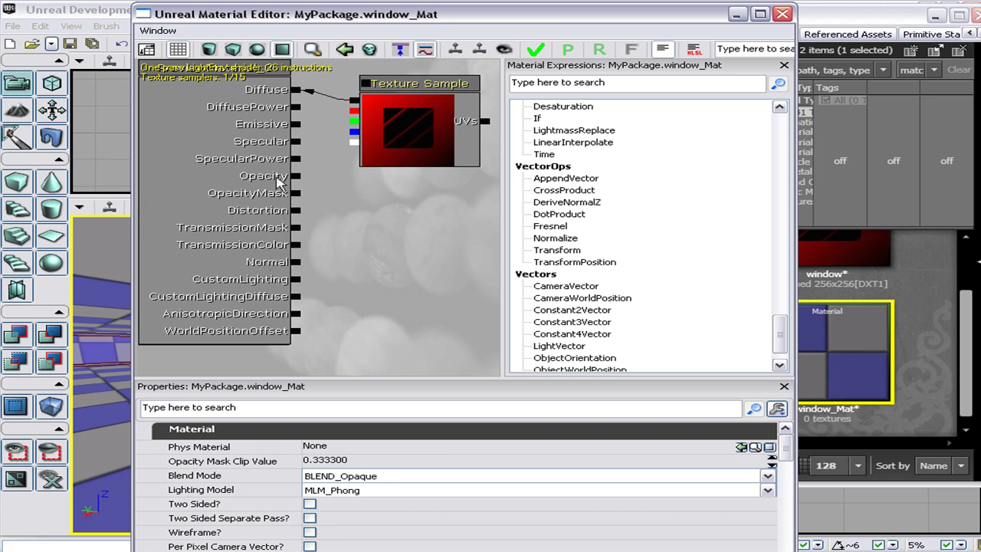
left_click_drag(296, 175, 365, 100)
left_click(782, 21)
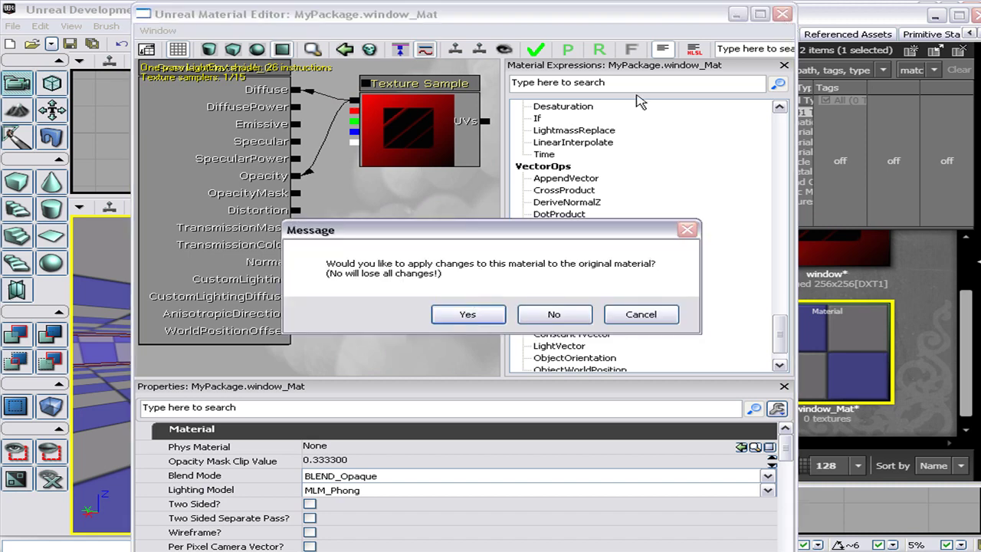
left_click(468, 314)
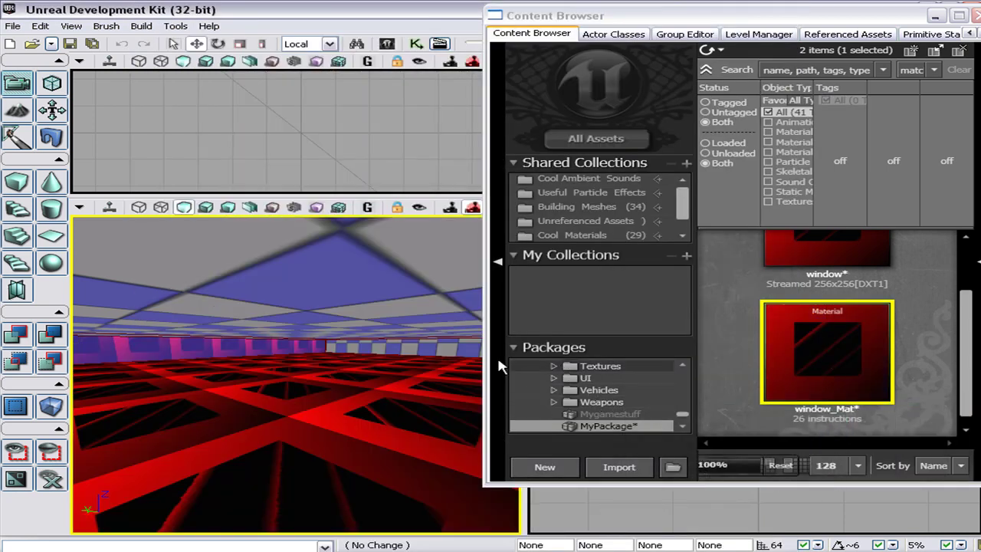
Apply window_Mat to a room surface and to the ceiling.
left_click(279, 368)
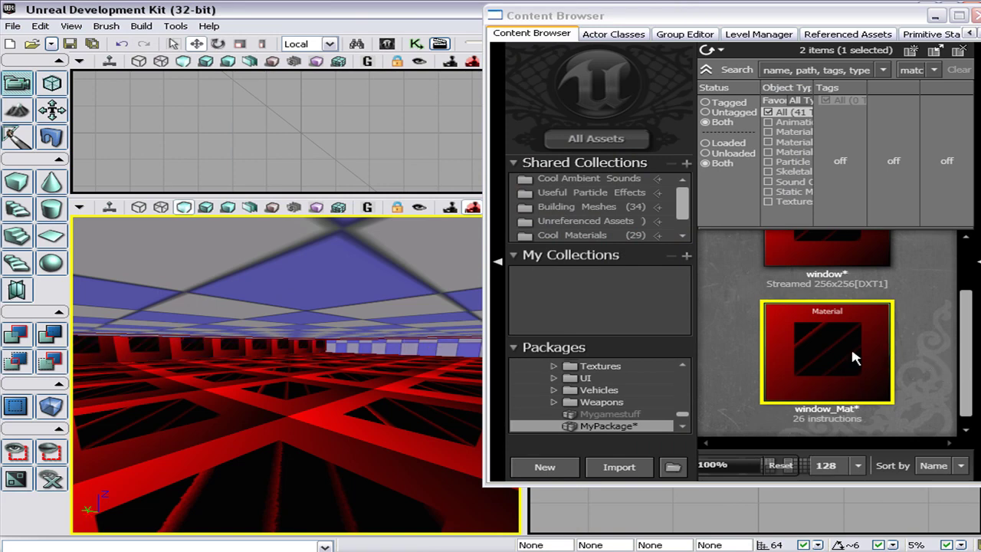
right_click(433, 344)
left_click(491, 204)
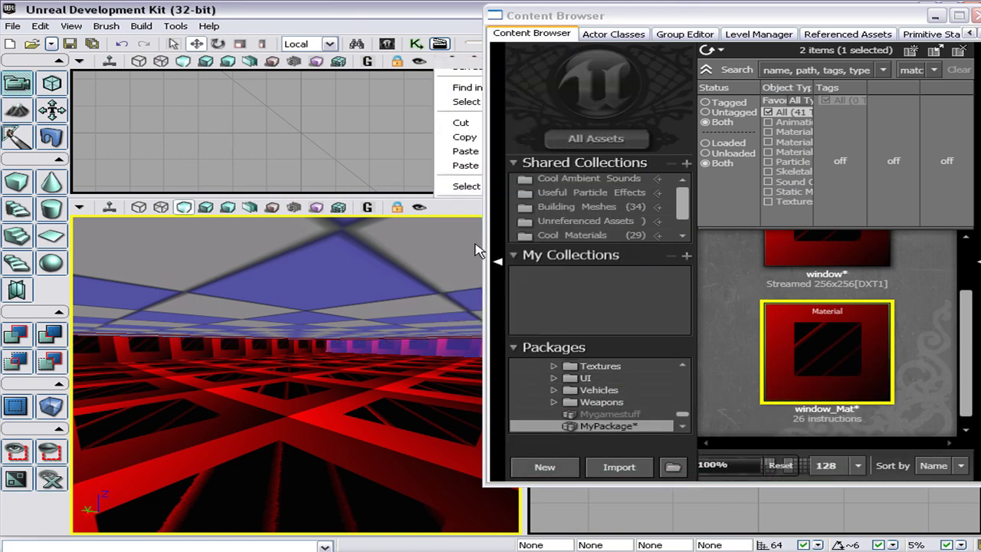
right_click(307, 285)
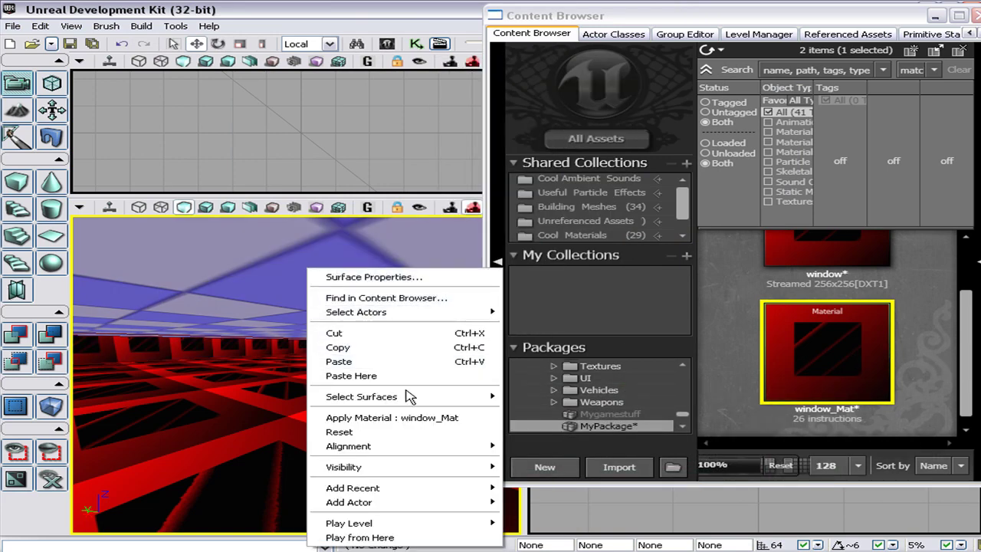
left_click(392, 417)
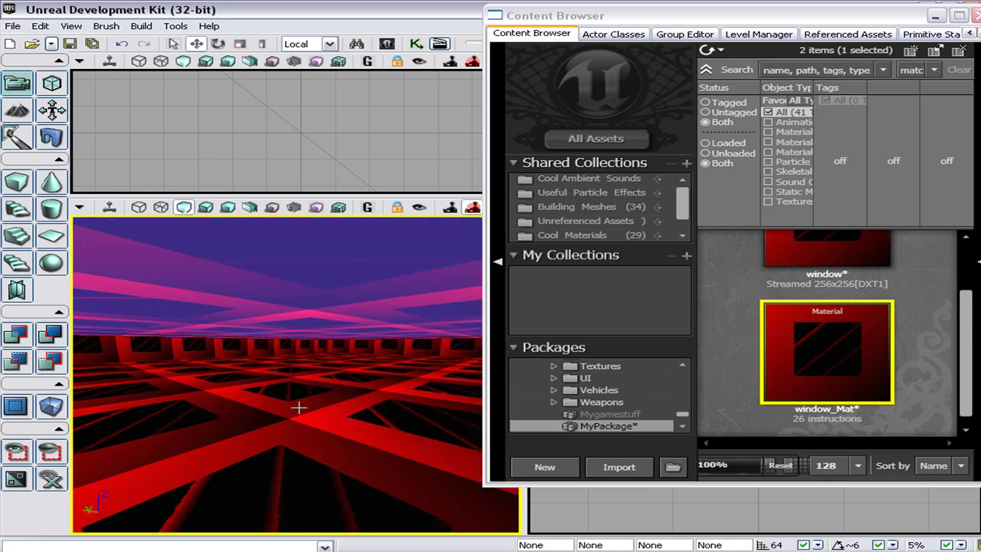
Fit the window_Mat texture to the floor and wall surfaces using Alignment > Fit.
left_click(298, 408)
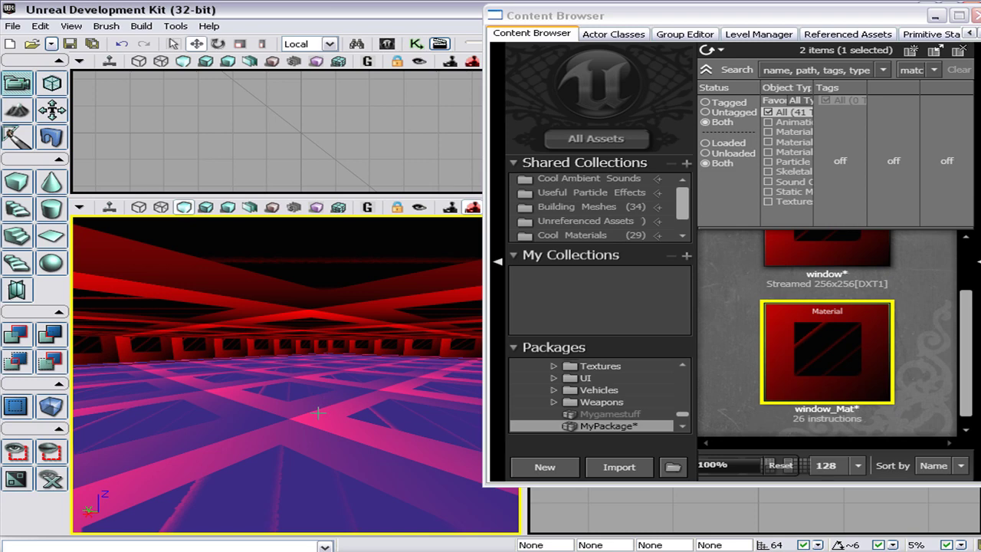
right_click(318, 413)
mouse_move(329, 297)
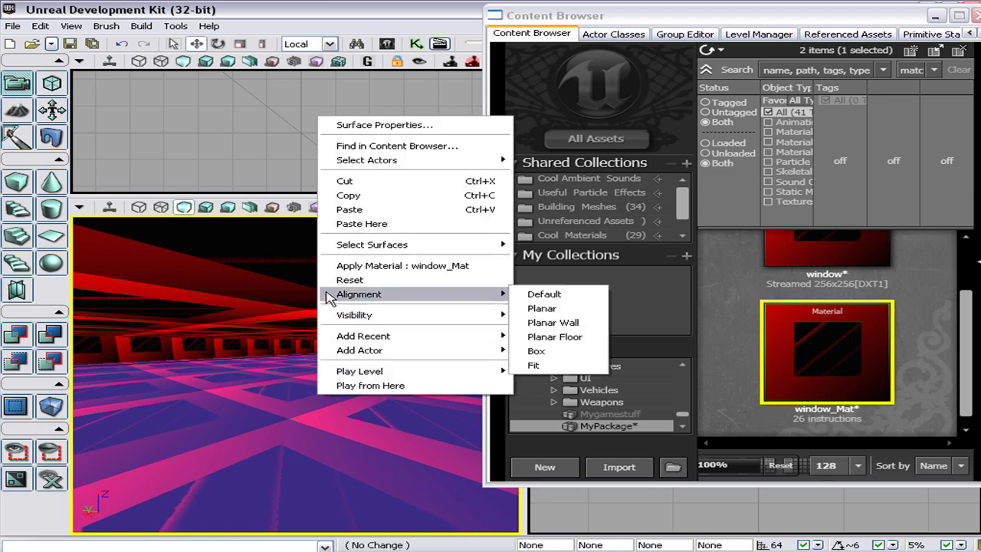
left_click(547, 371)
left_click(234, 342)
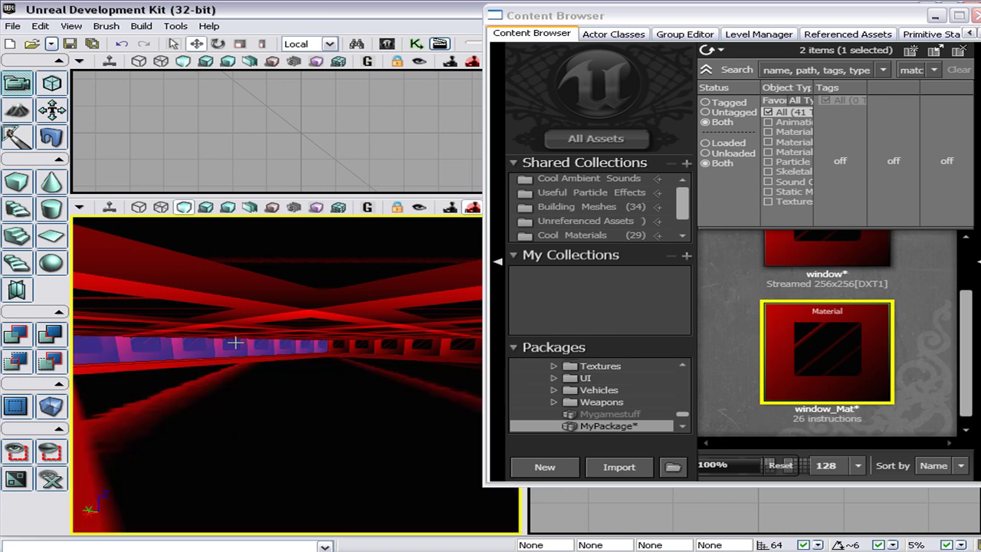
right_click(234, 343)
mouse_move(375, 228)
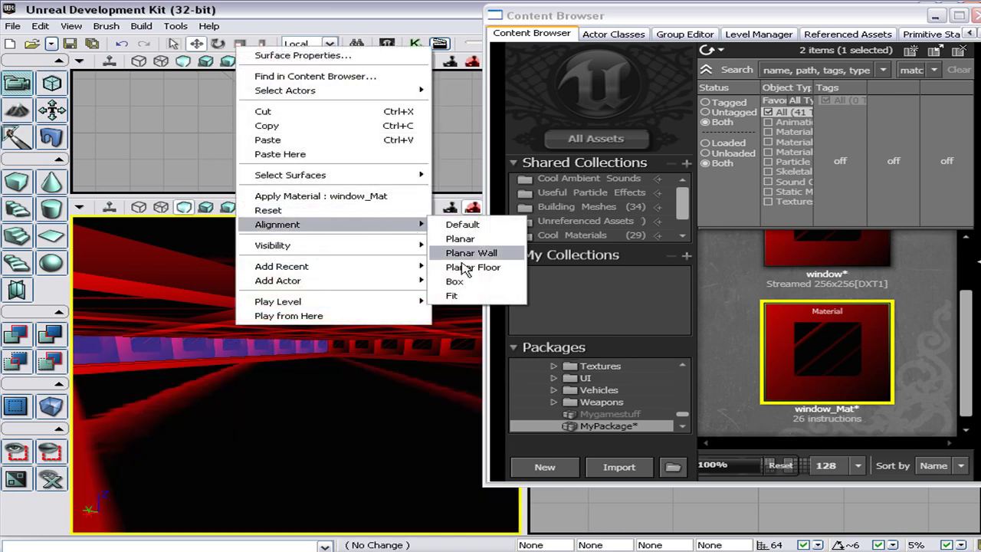
left_click(452, 296)
right_click(374, 344)
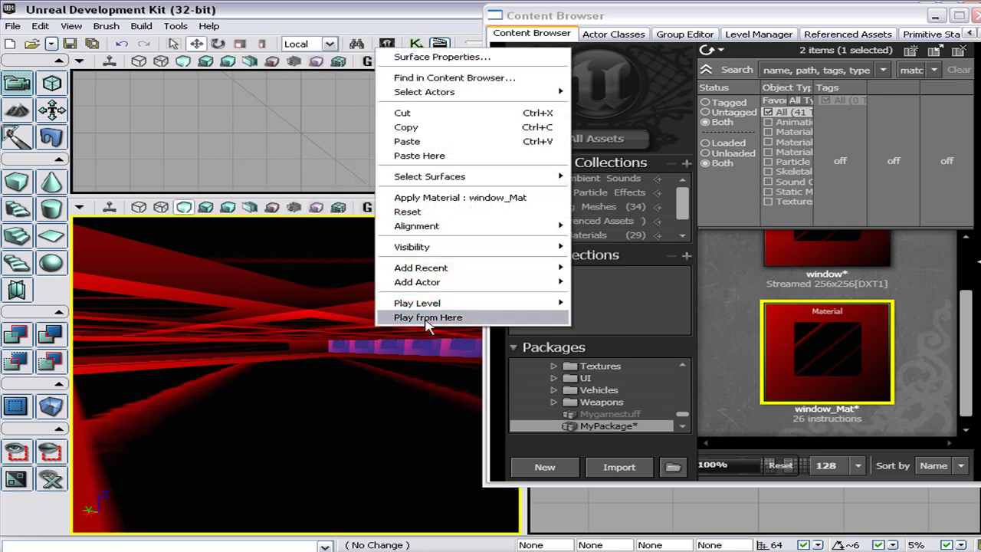
mouse_move(463, 230)
left_click(590, 304)
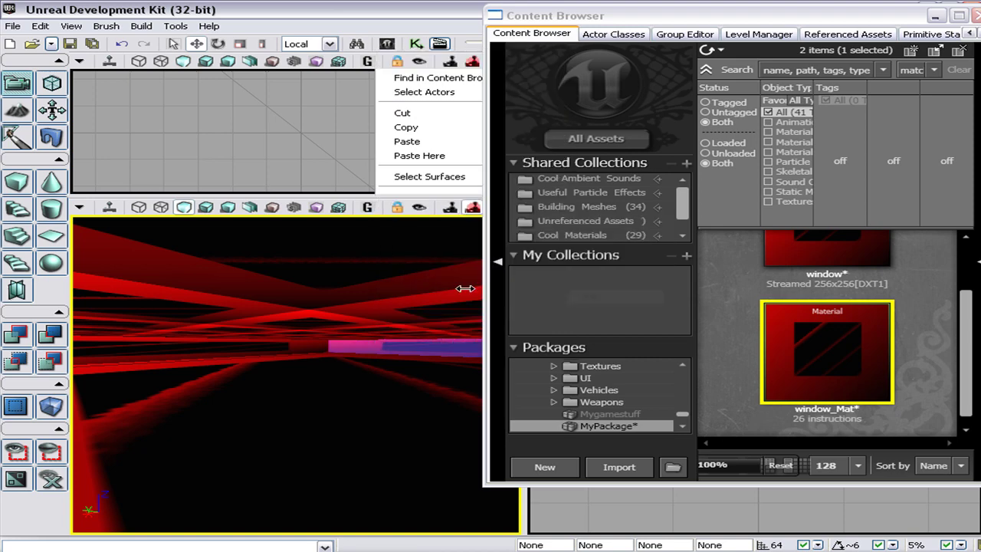
Reset another room surface's texture alignment to Default.
left_click(339, 284)
right_click(339, 284)
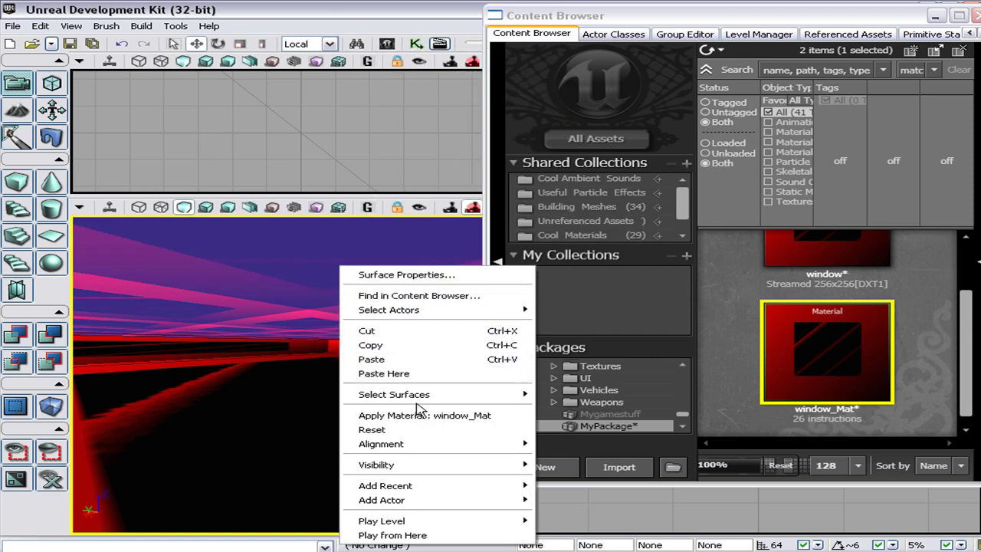
mouse_move(462, 445)
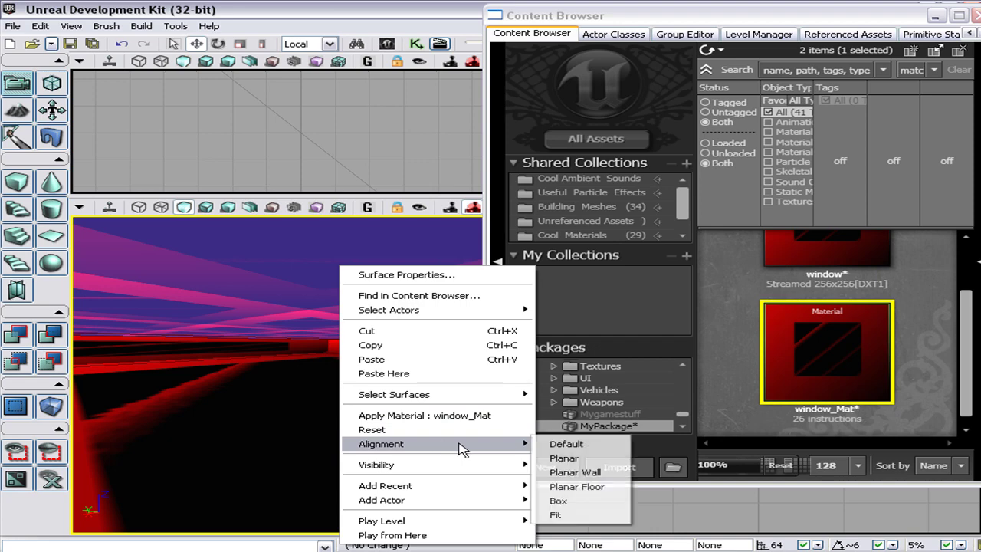
left_click(566, 445)
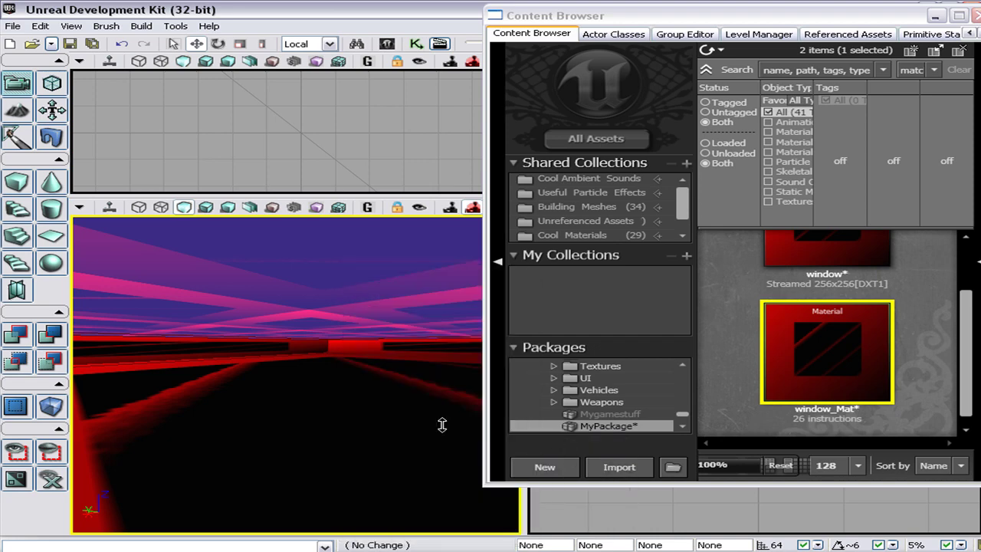
Reset the floor's texture alignment to Default for regular tiling.
left_click(348, 395)
right_click(349, 394)
mouse_move(460, 292)
left_click(588, 293)
right_click(342, 418)
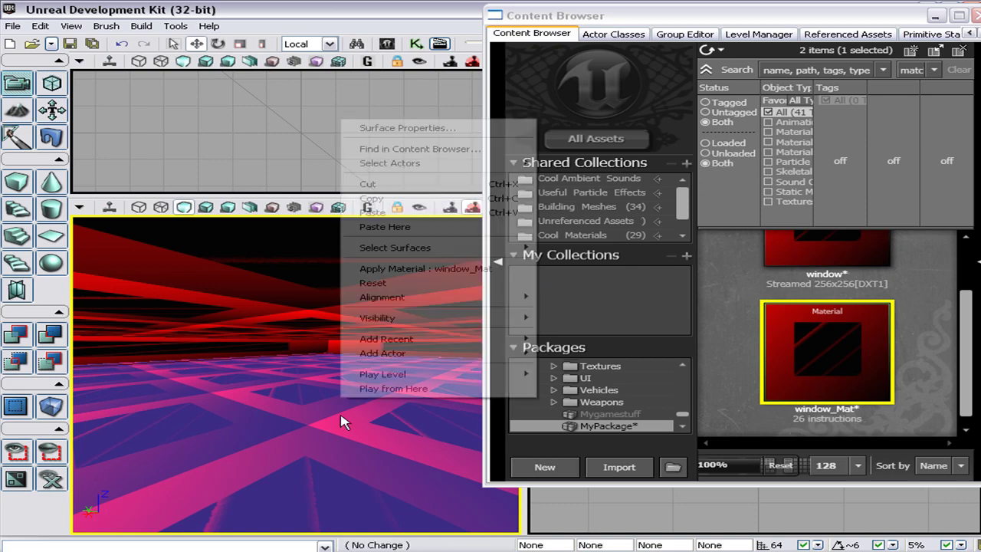
left_click(330, 420)
Turn toward the remaining checkered wall and apply window_Mat to it.
right_click_drag(325, 414, 255, 414)
right_click(255, 413)
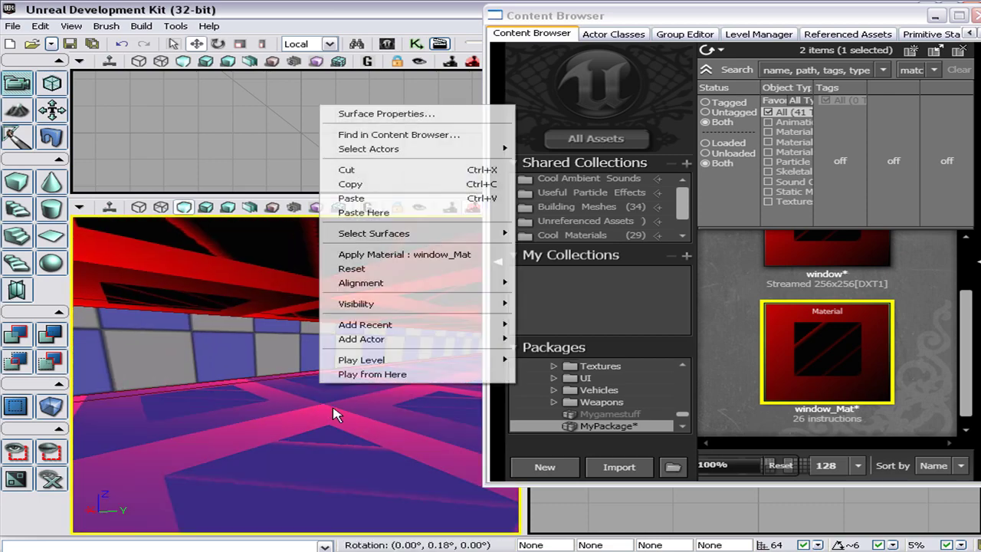
mouse_move(499, 359)
right_click_drag(247, 435, 214, 369)
right_click(220, 339)
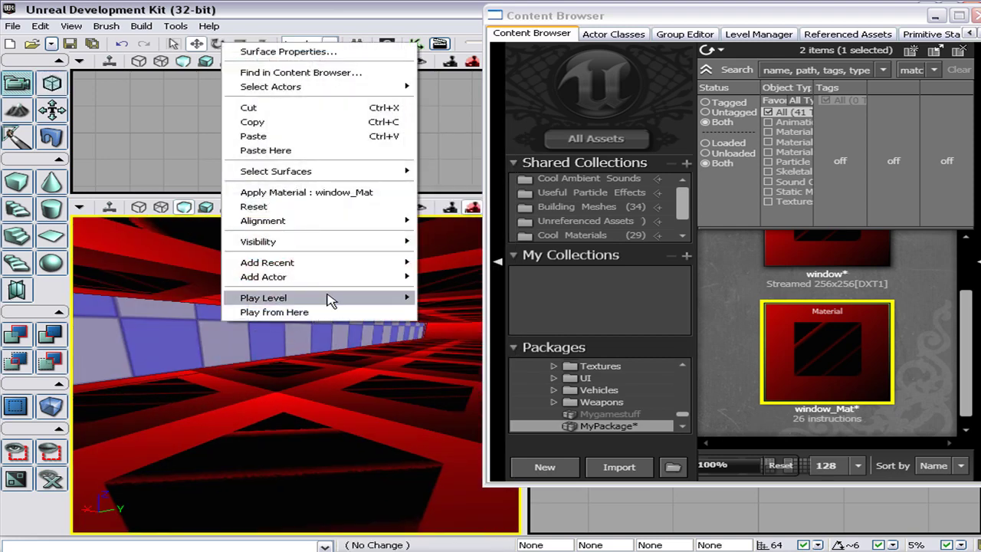
left_click(397, 194)
right_click_drag(336, 375, 318, 391)
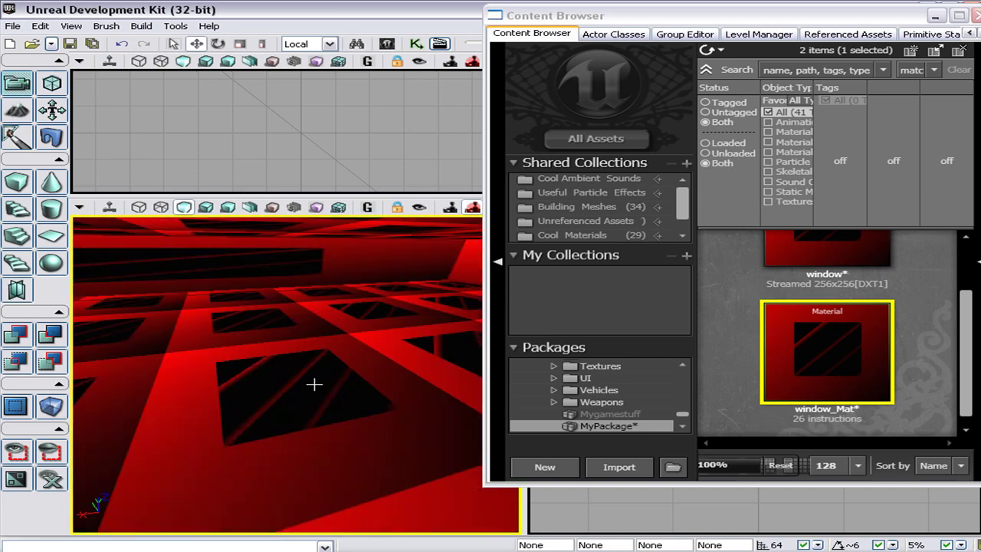